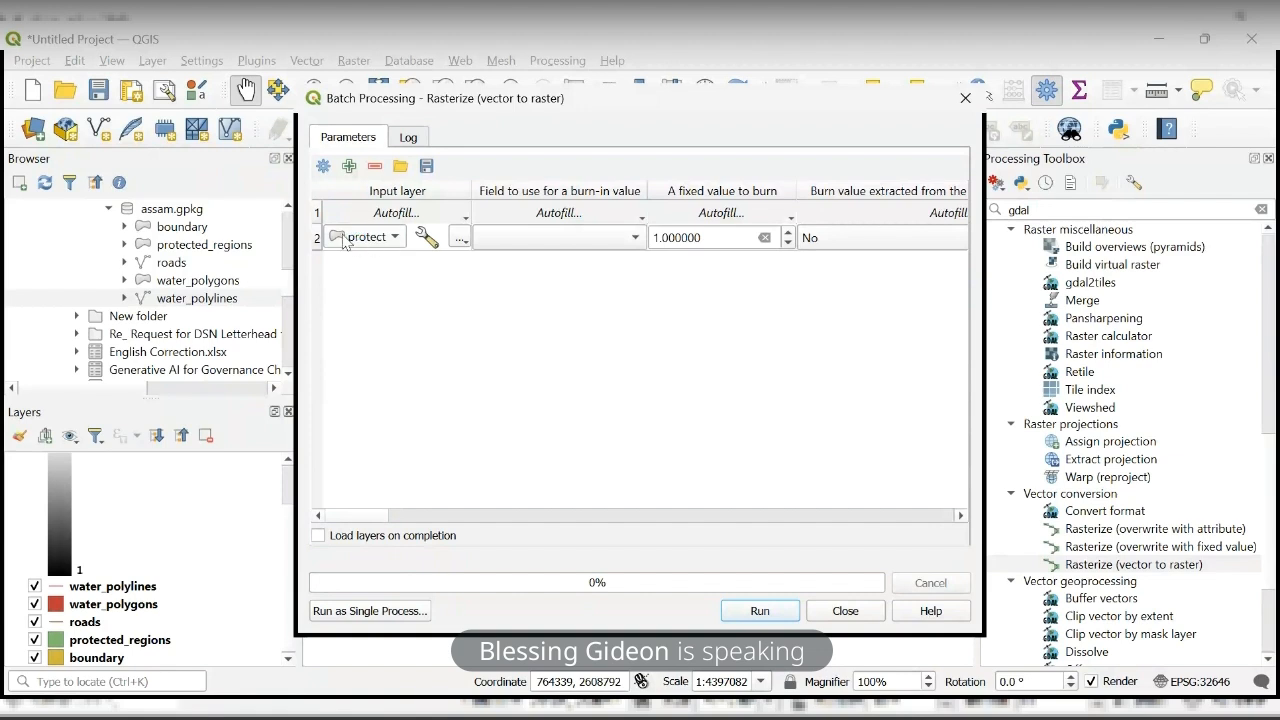
# - Review the protected_regions row's settings in the batch table, from input layer and burn value through resolution, extent, NoData and output
pyautogui.click(396, 239)
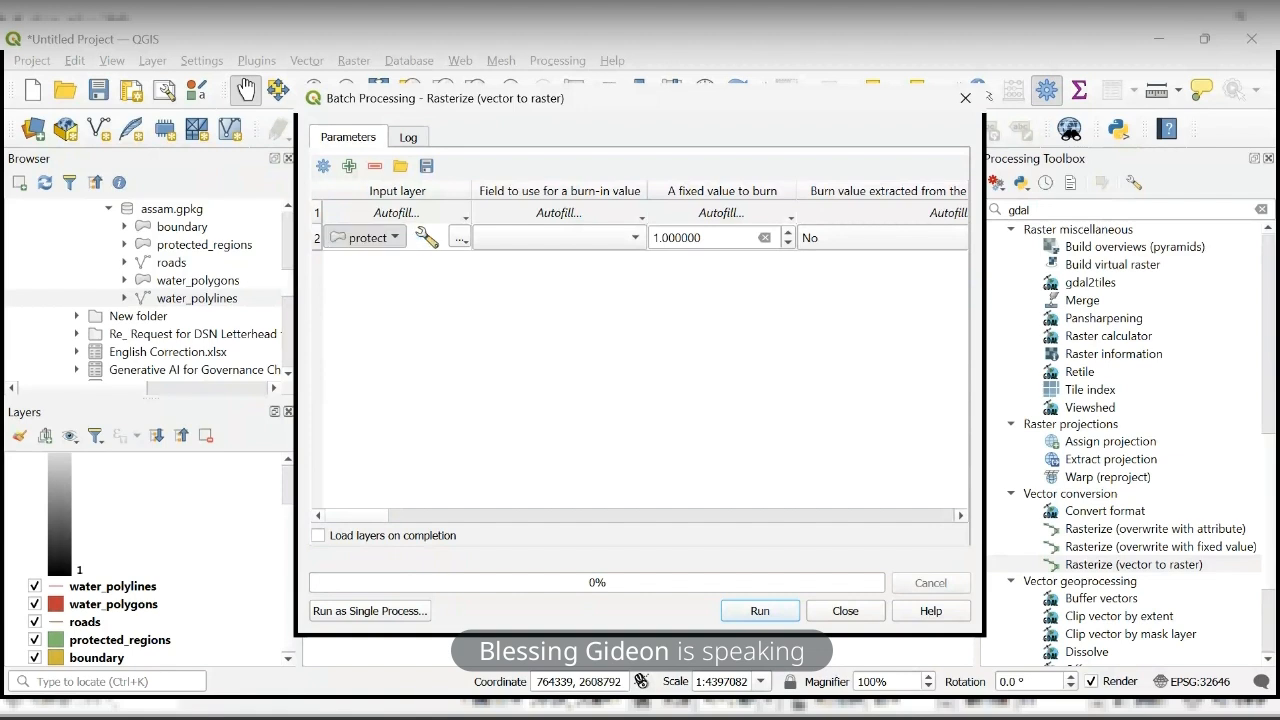
pyautogui.click(491, 374)
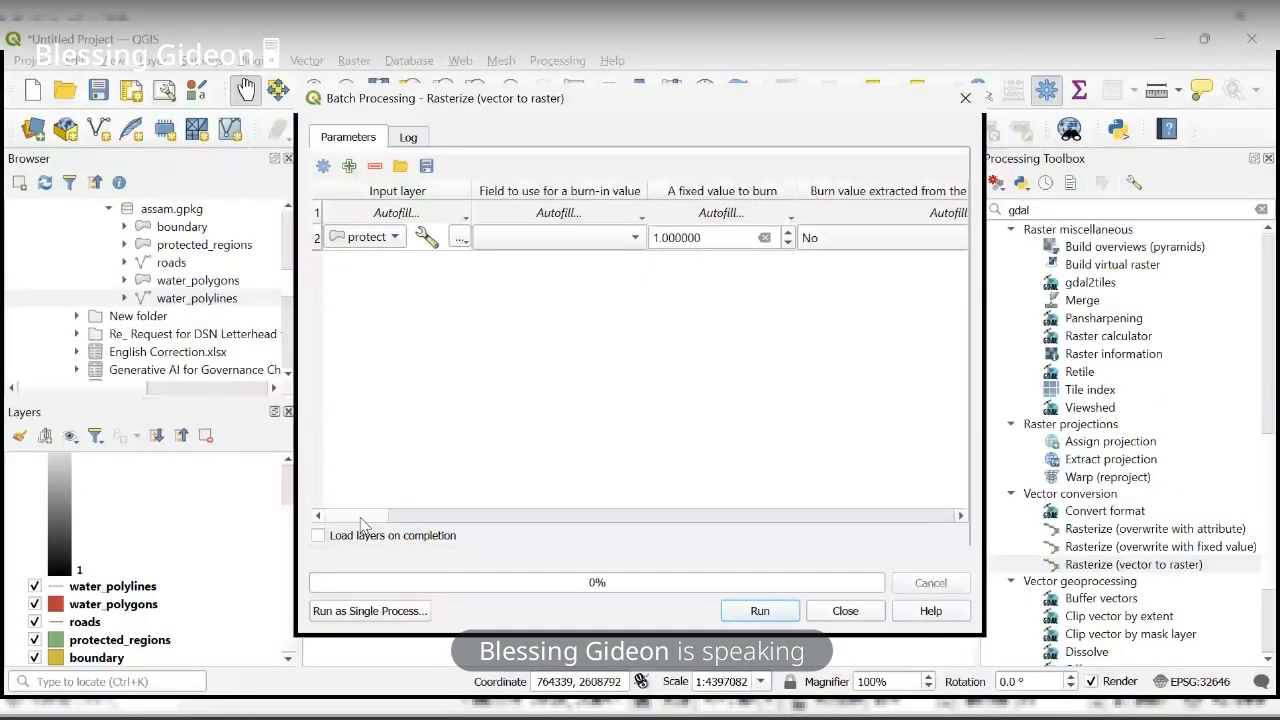
pyautogui.moveTo(362, 517); pyautogui.dragTo(478, 521)
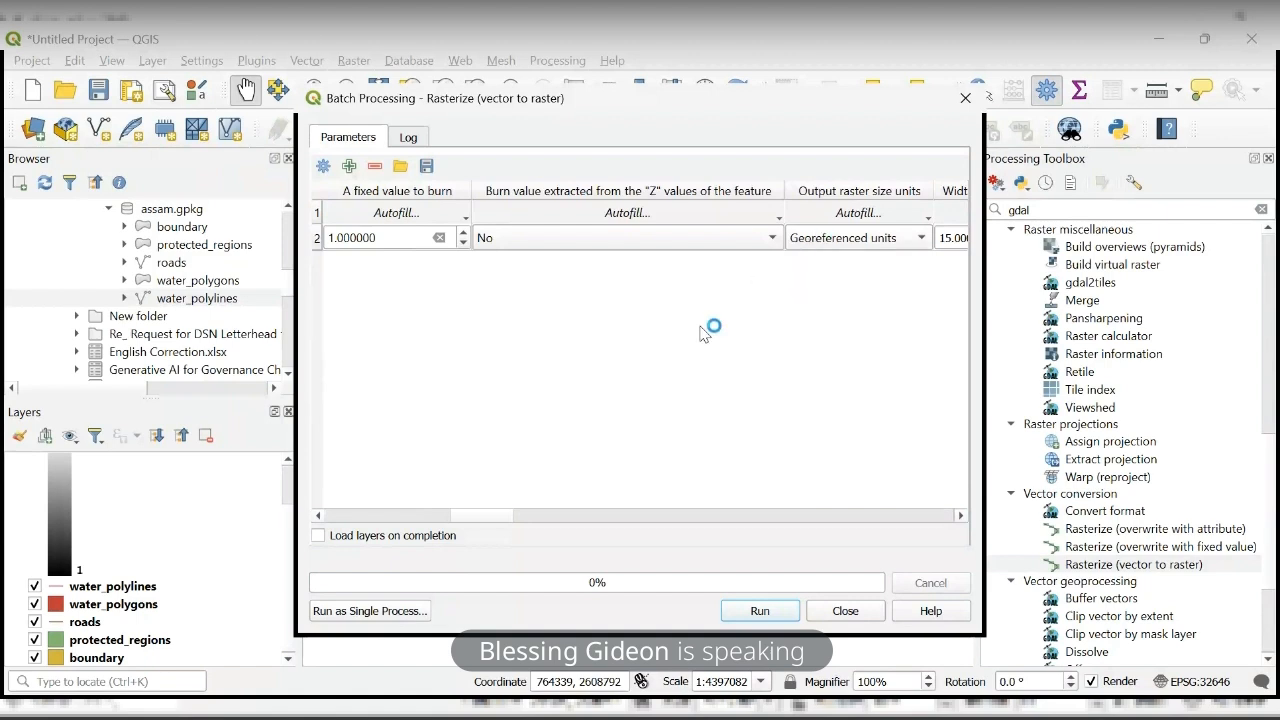
pyautogui.click(518, 516)
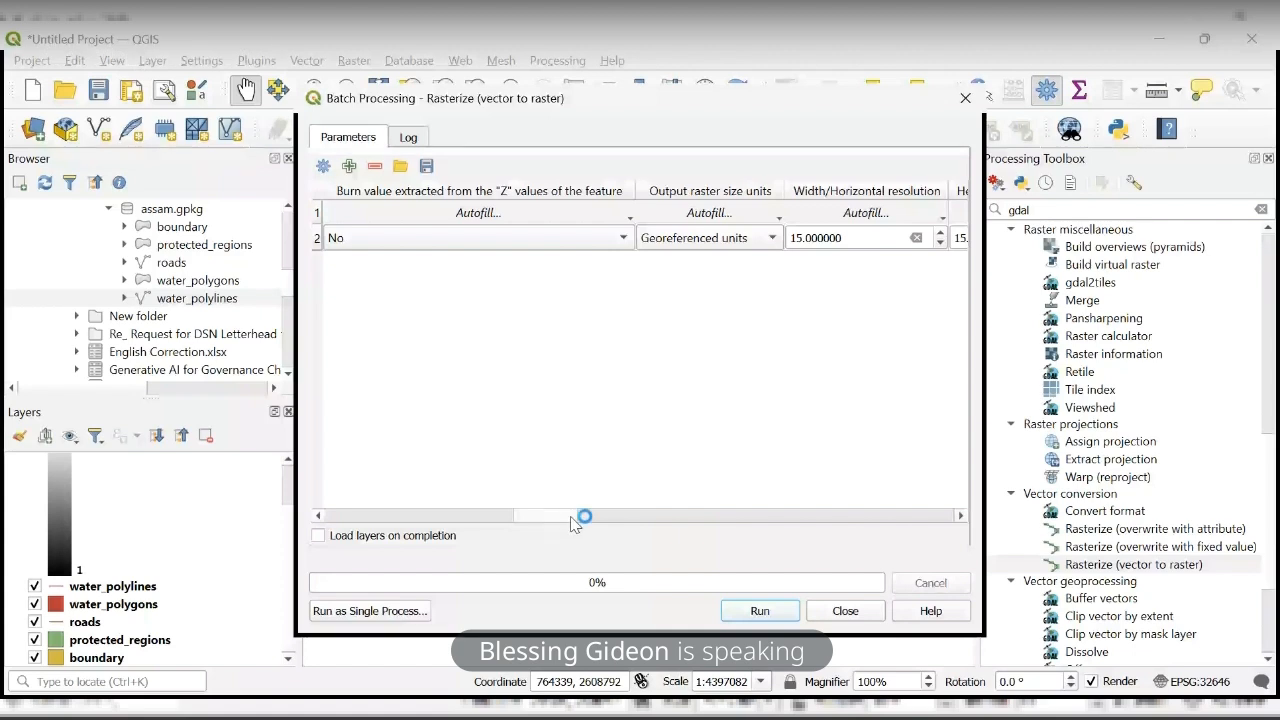
pyautogui.moveTo(575, 520); pyautogui.dragTo(663, 531)
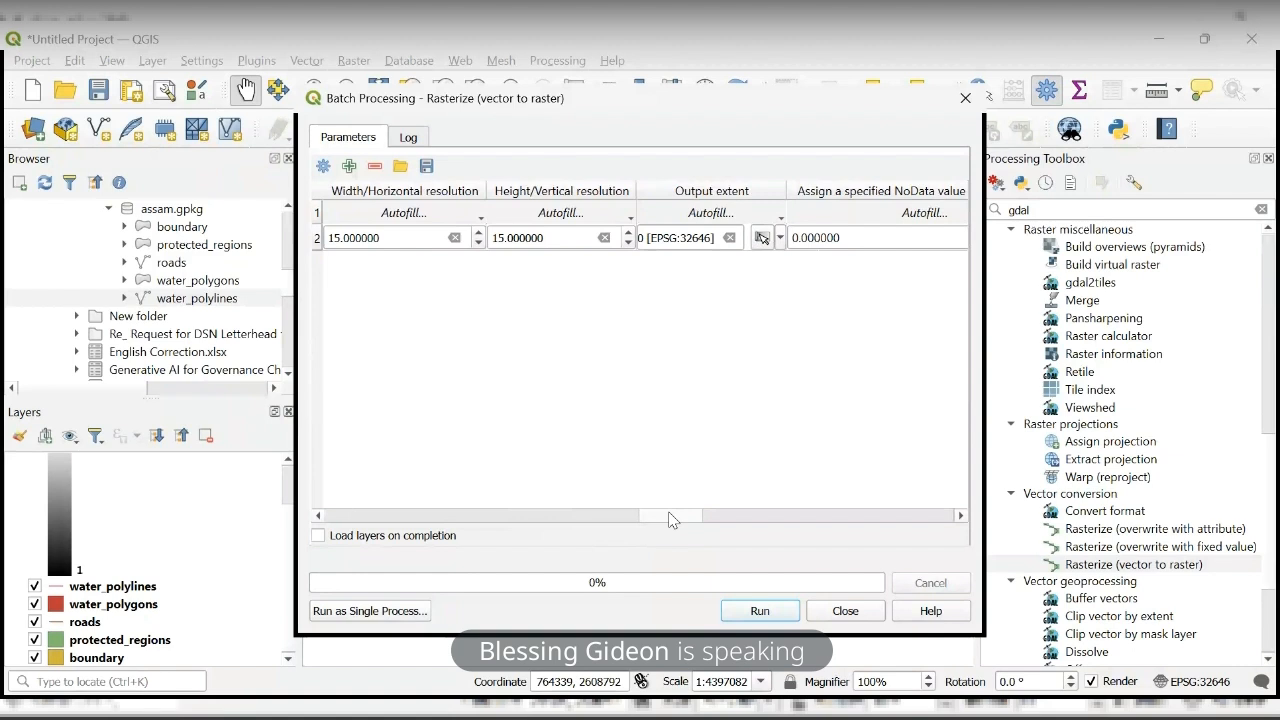
pyautogui.moveTo(669, 513); pyautogui.dragTo(860, 520)
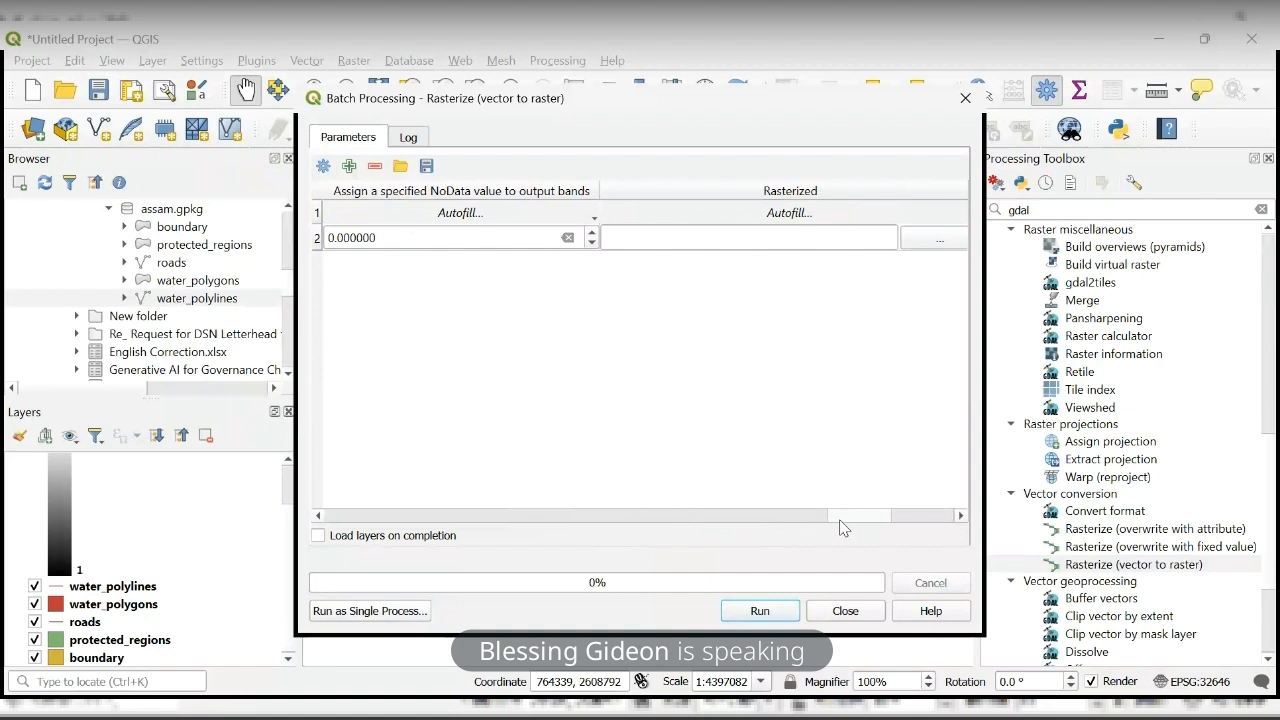
pyautogui.moveTo(841, 521); pyautogui.dragTo(357, 462)
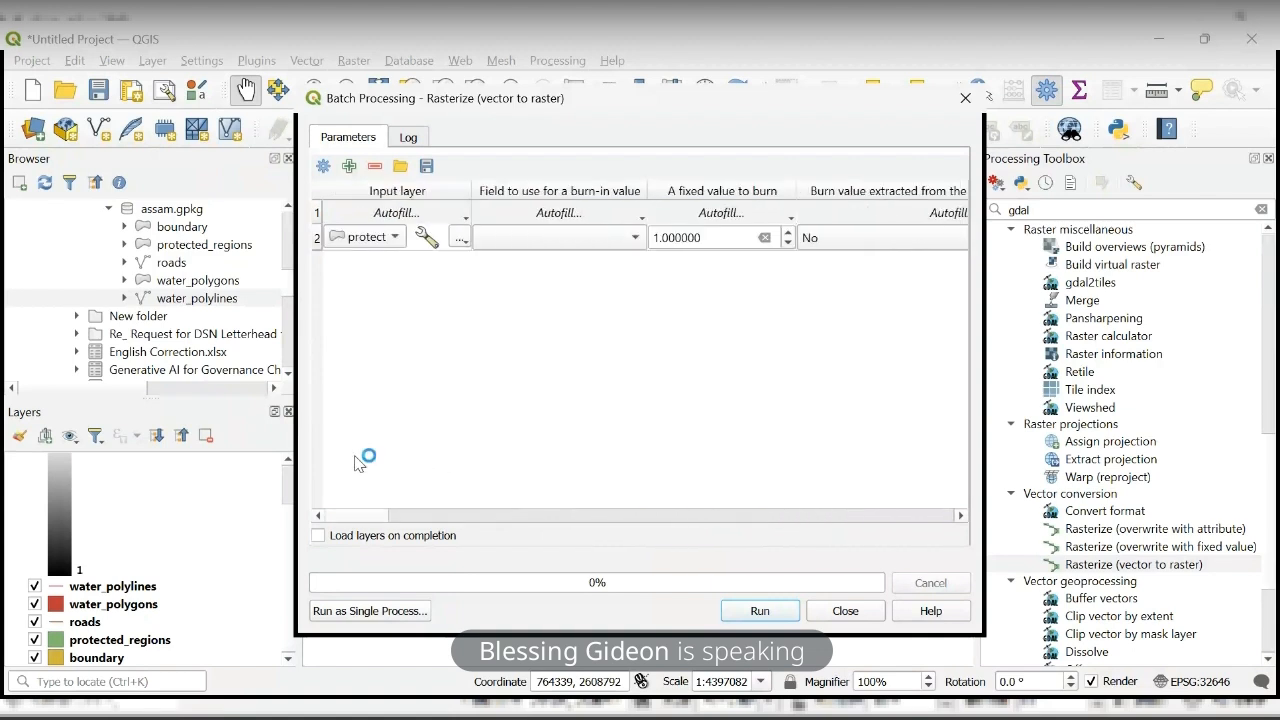
# - Add batch rows for water_polygons, water_polylines and roads, and fill the fixed burn value of 1 down to every row
pyautogui.click(348, 167)
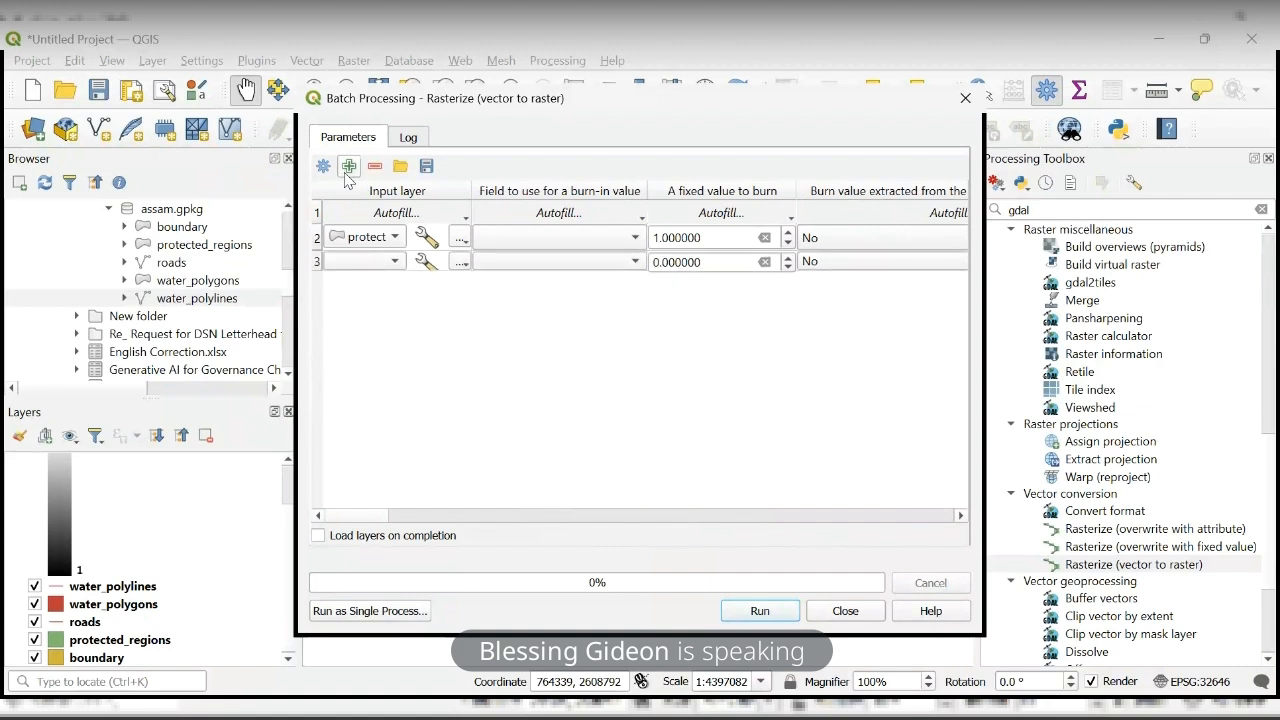
pyautogui.click(397, 264)
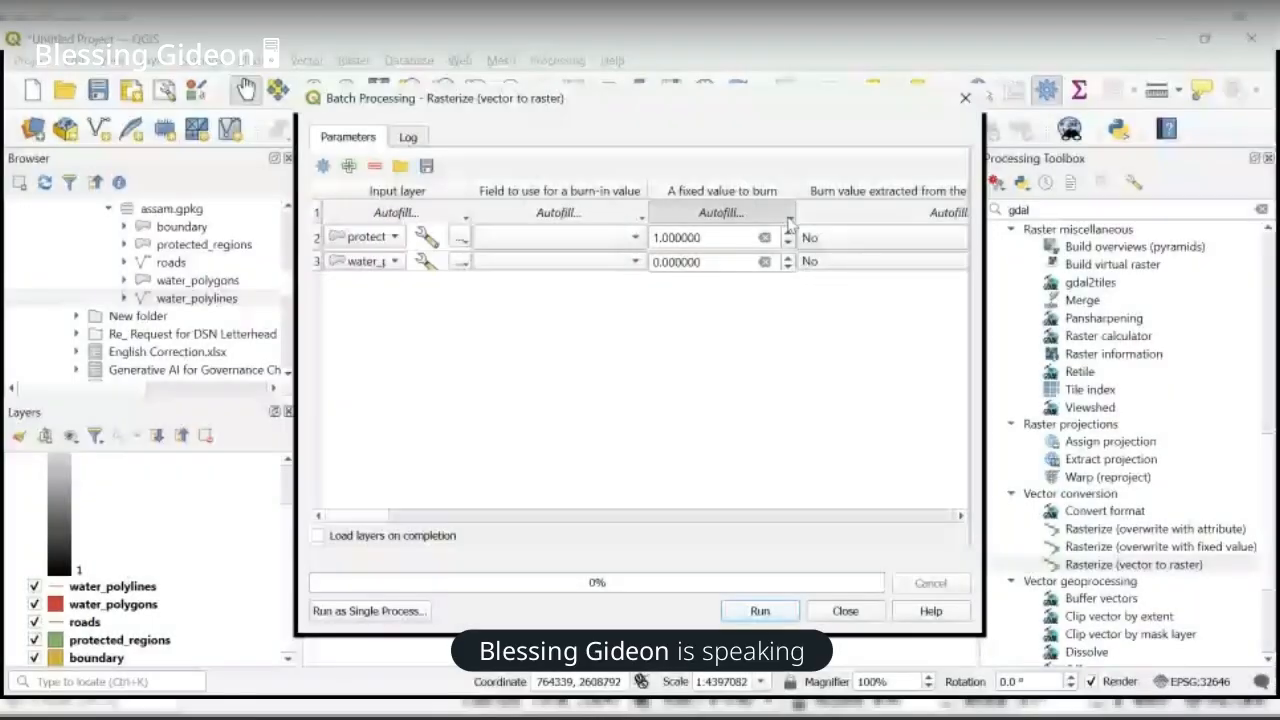
pyautogui.click(723, 231)
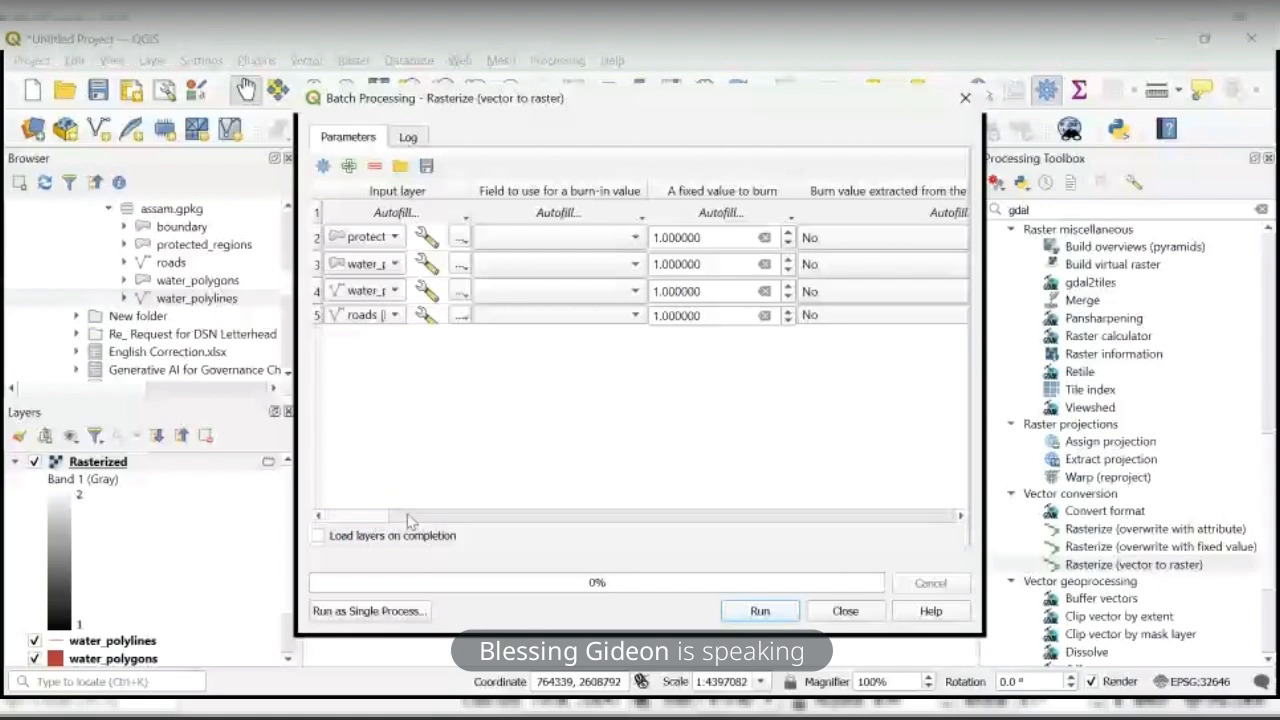
# - Fill the horizontal and vertical resolution of 15 and the first row's output extent down to all batch rows
pyautogui.moveTo(367, 523); pyautogui.dragTo(417, 527)
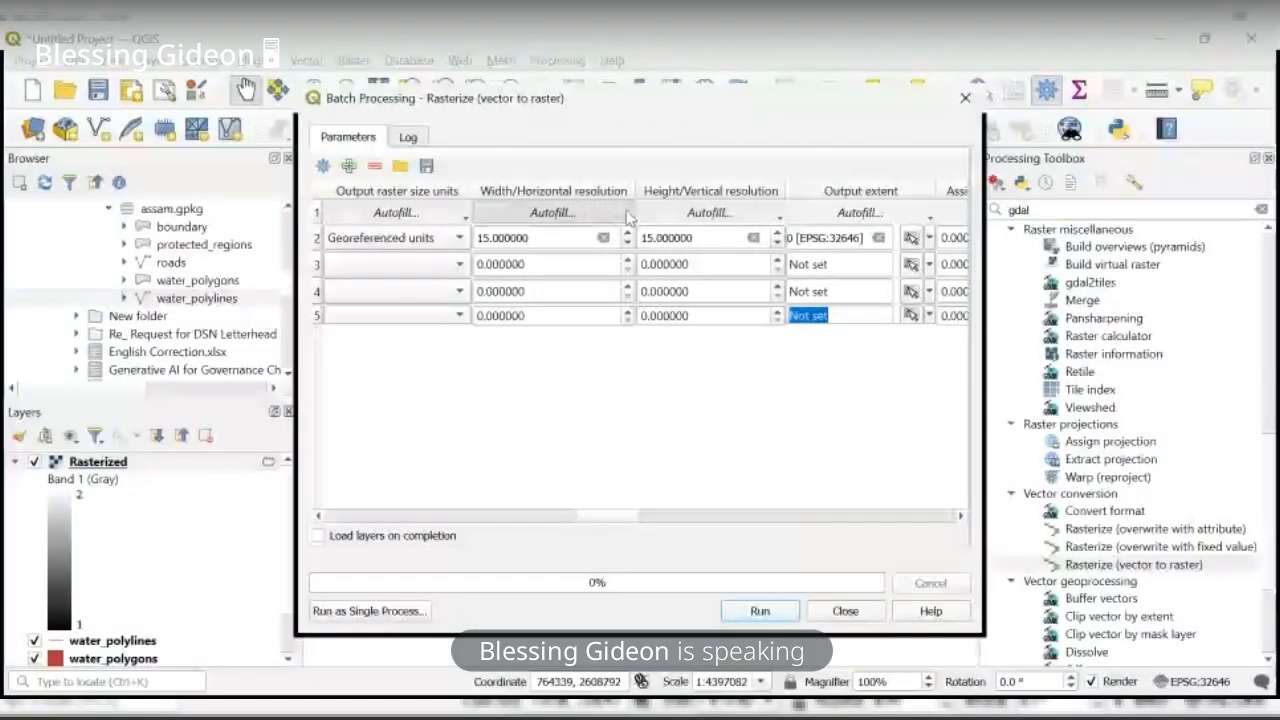
pyautogui.click(492, 260)
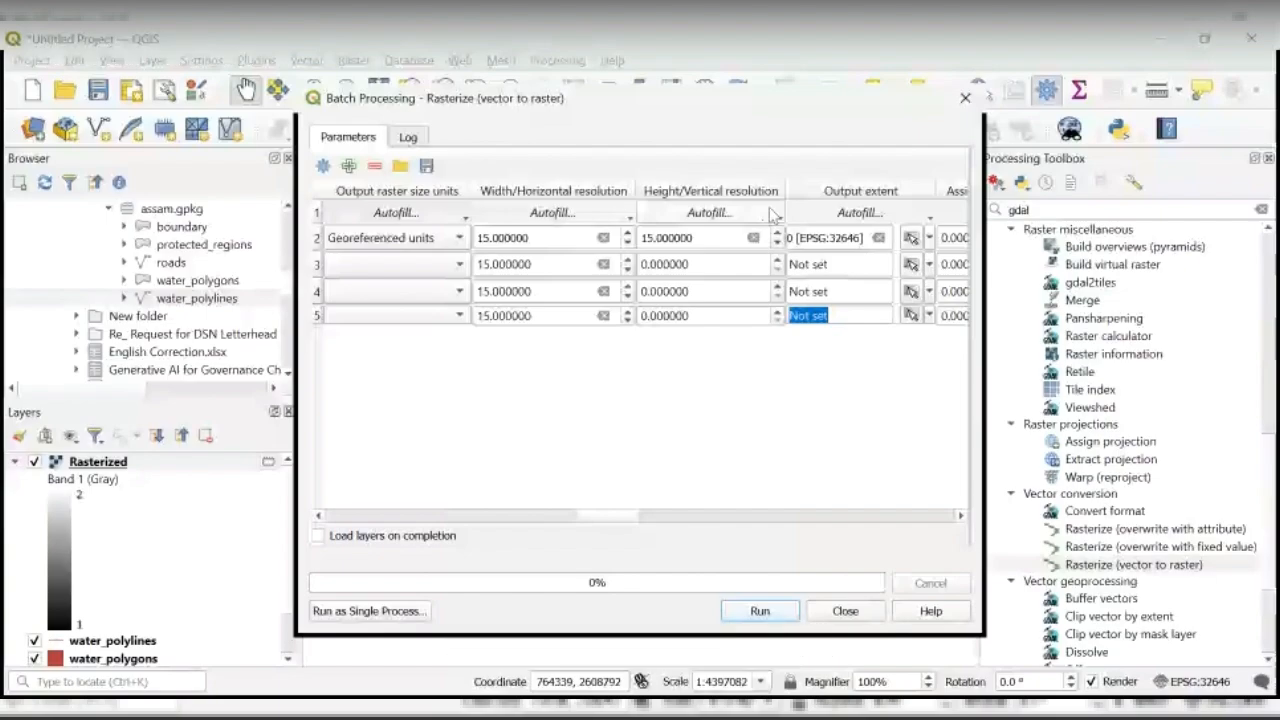
pyautogui.click(771, 214)
pyautogui.click(752, 278)
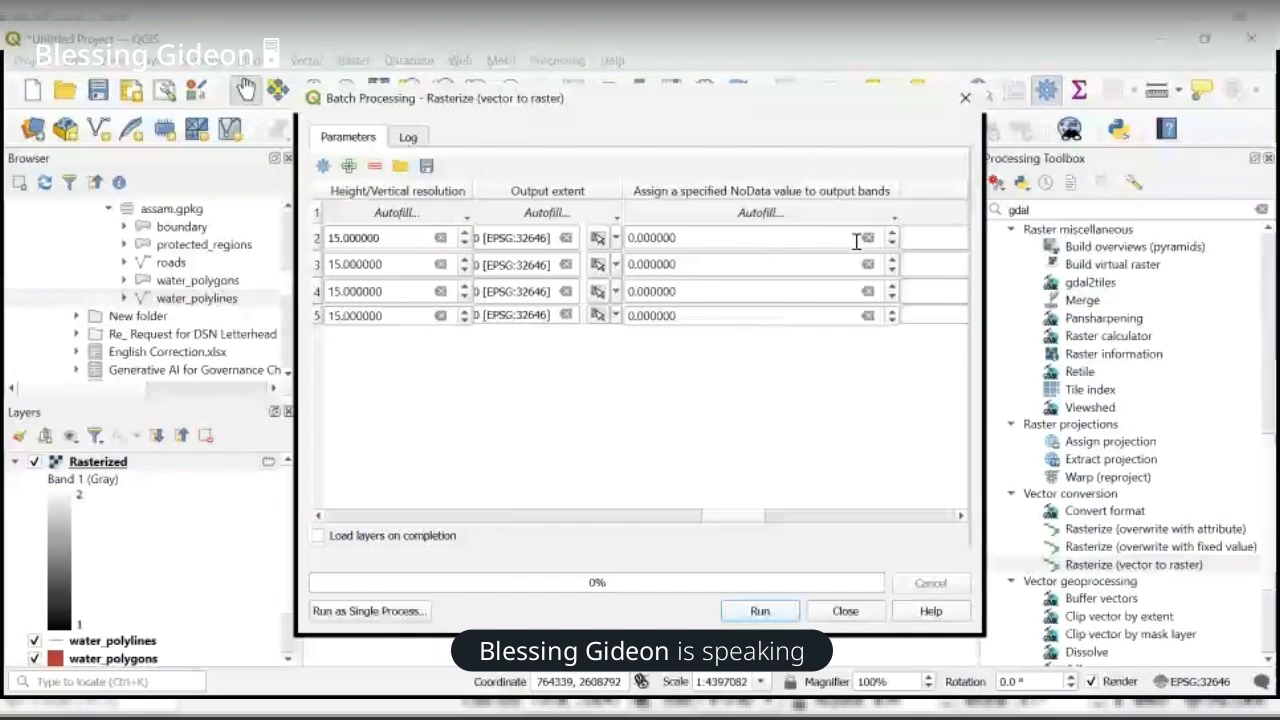
# - Clear the first row's NoData value to Not set and fill it down to all batch rows
pyautogui.click(866, 238)
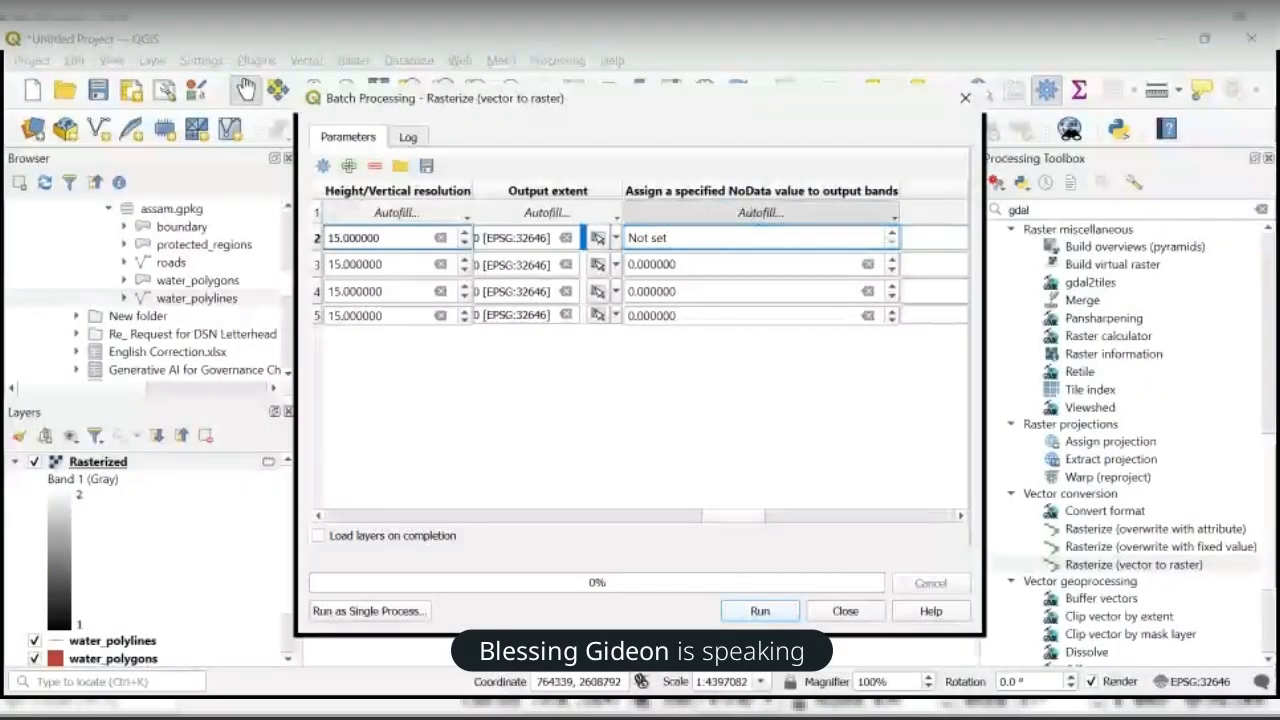
pyautogui.click(760, 213)
pyautogui.click(717, 237)
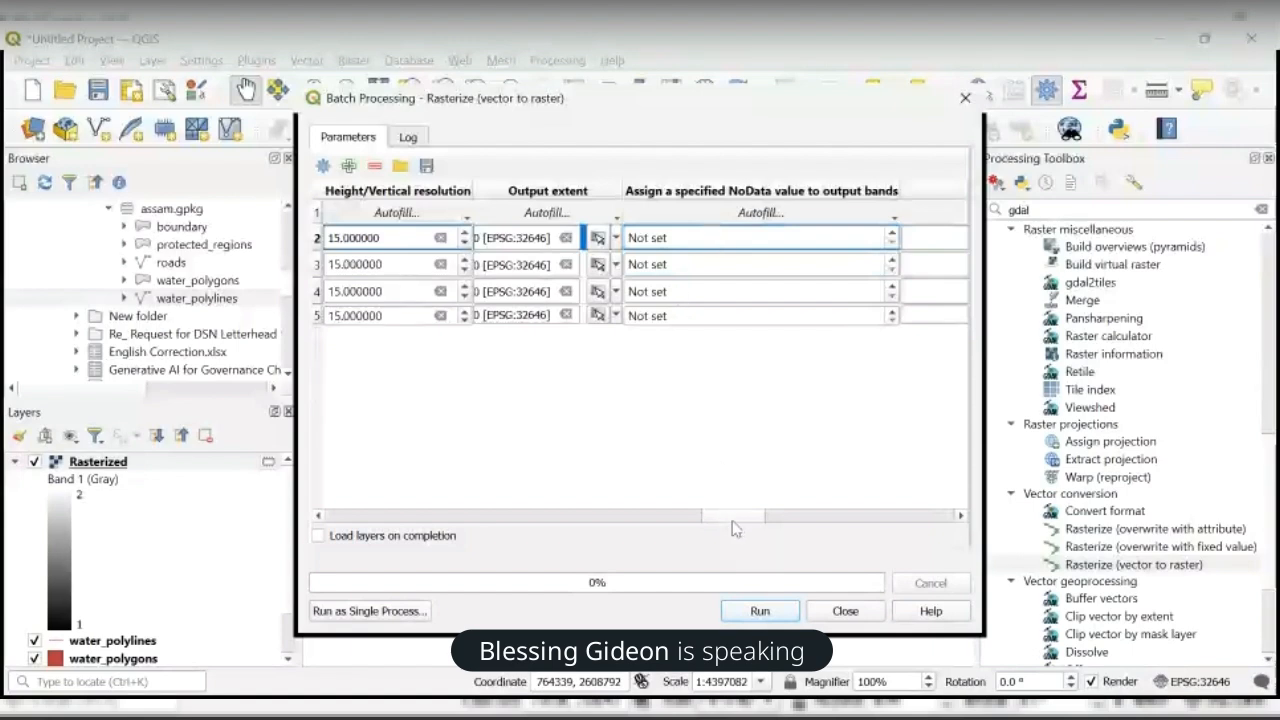
# - Set the rasterized output of all four batch rows to raster_
pyautogui.moveTo(736, 525); pyautogui.dragTo(908, 514)
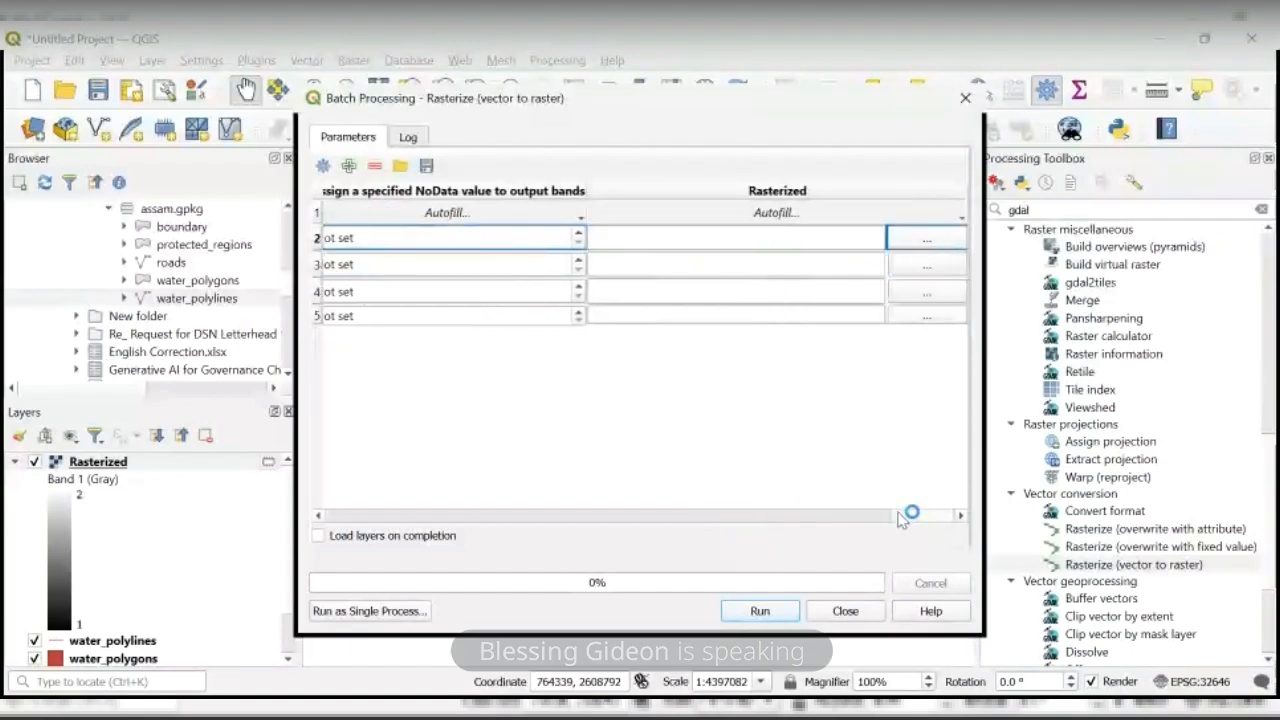
pyautogui.click(926, 241)
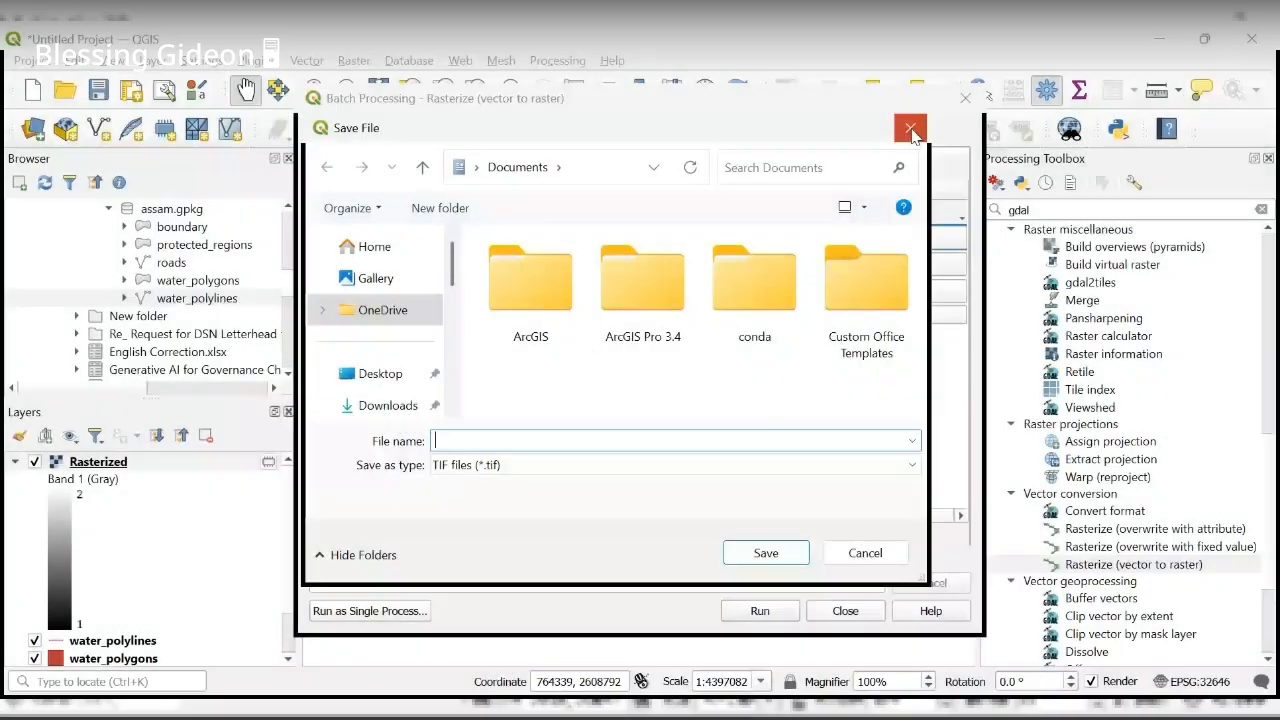
pyautogui.click(910, 133)
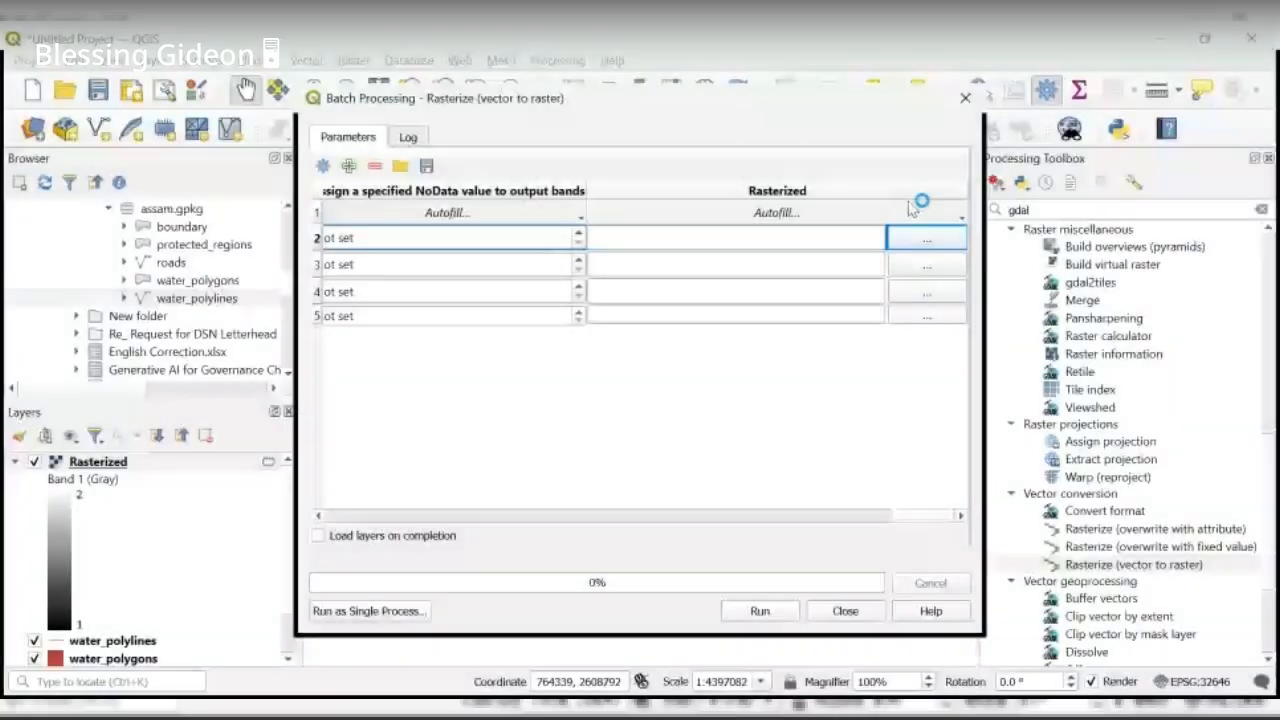
pyautogui.click(793, 237)
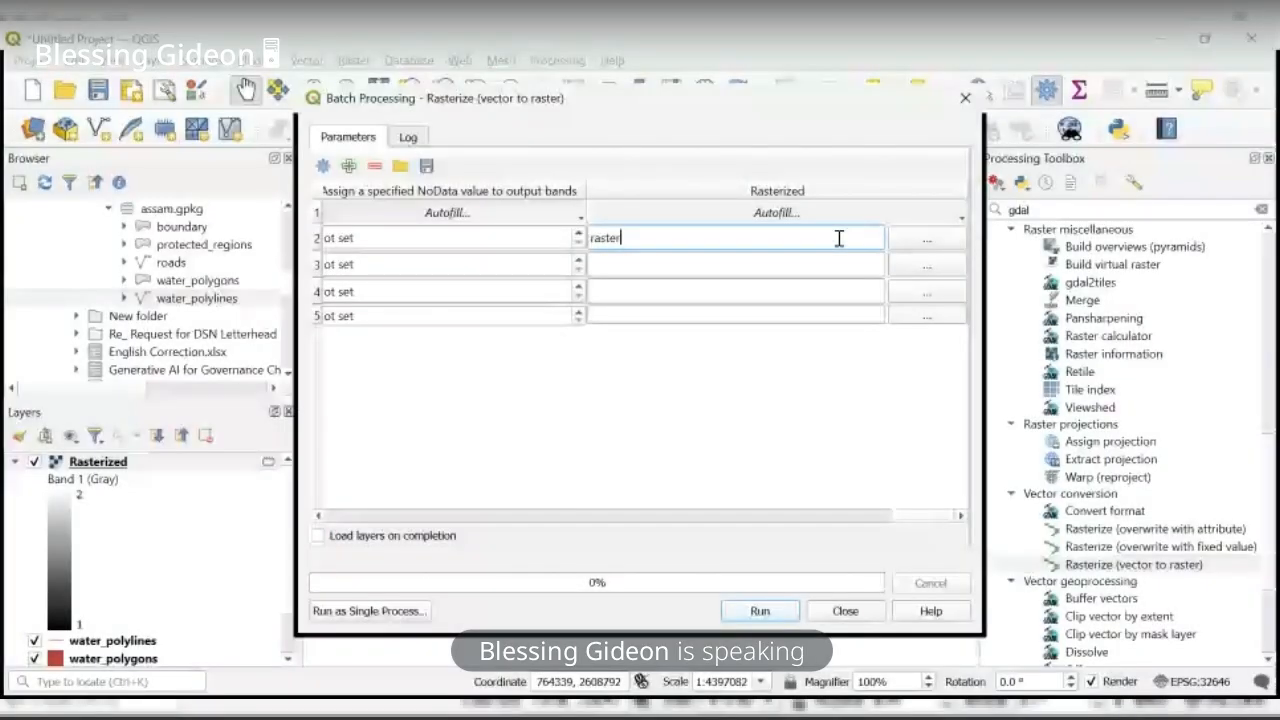
pyautogui.write('_')
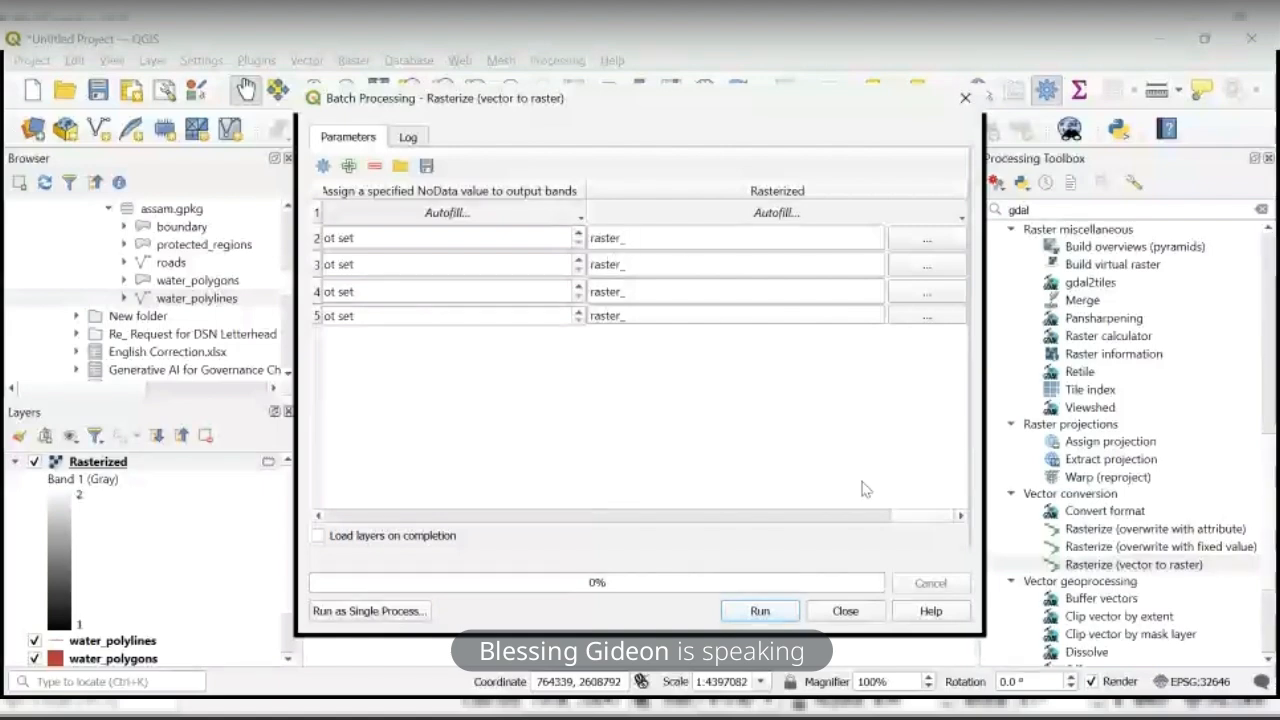
# - Check the batch rows, enable loading layers on completion, and try to run the batch rasterization
pyautogui.moveTo(903, 527); pyautogui.dragTo(325, 472)
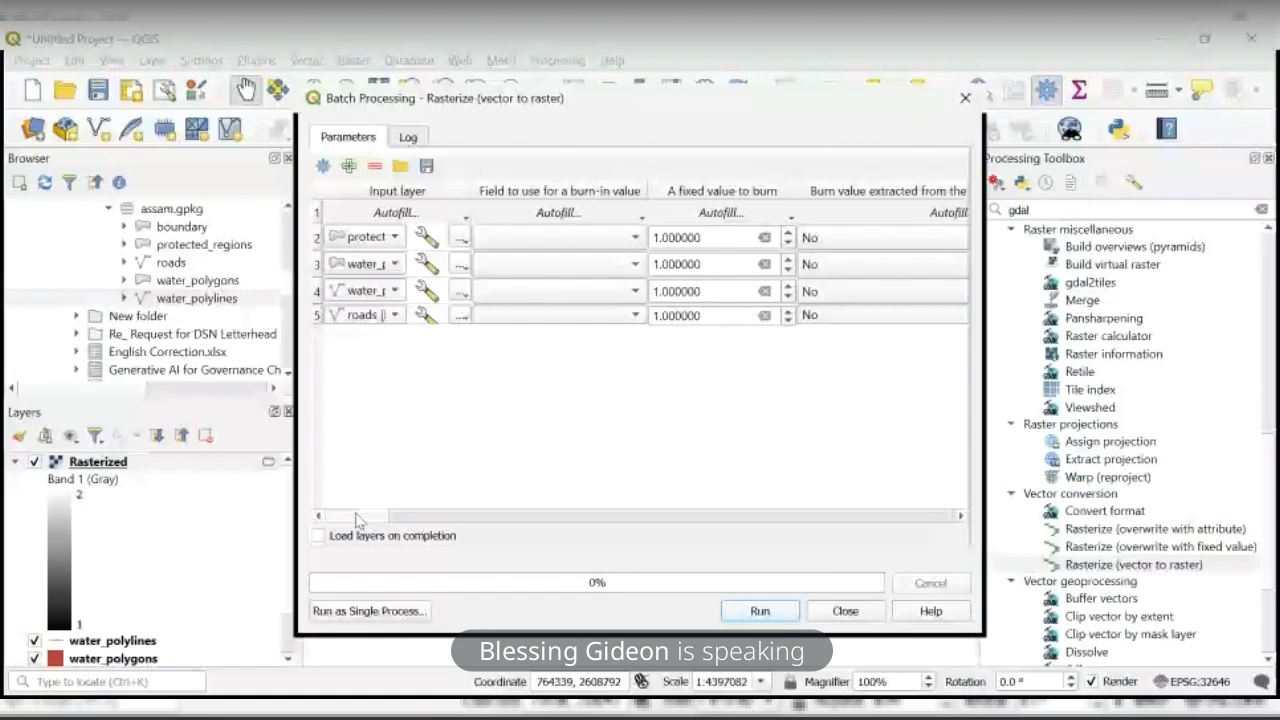
pyautogui.moveTo(357, 518); pyautogui.dragTo(392, 520)
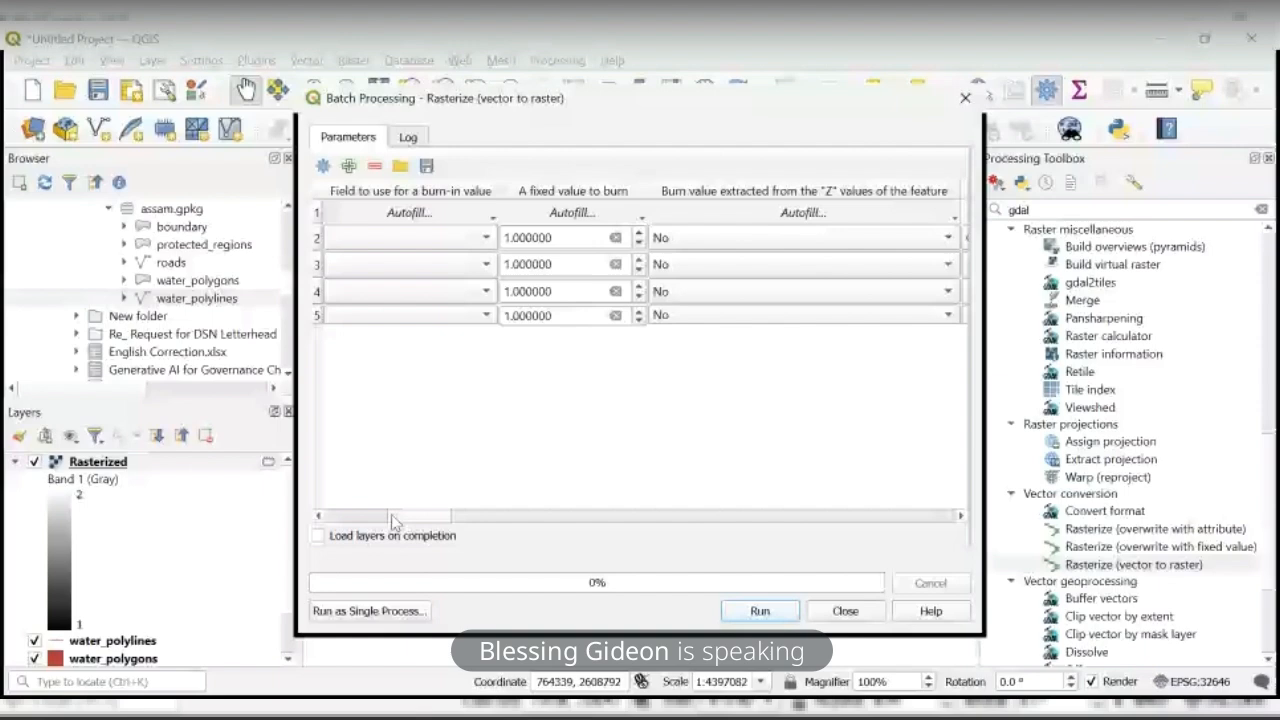
pyautogui.moveTo(392, 520); pyautogui.dragTo(848, 554)
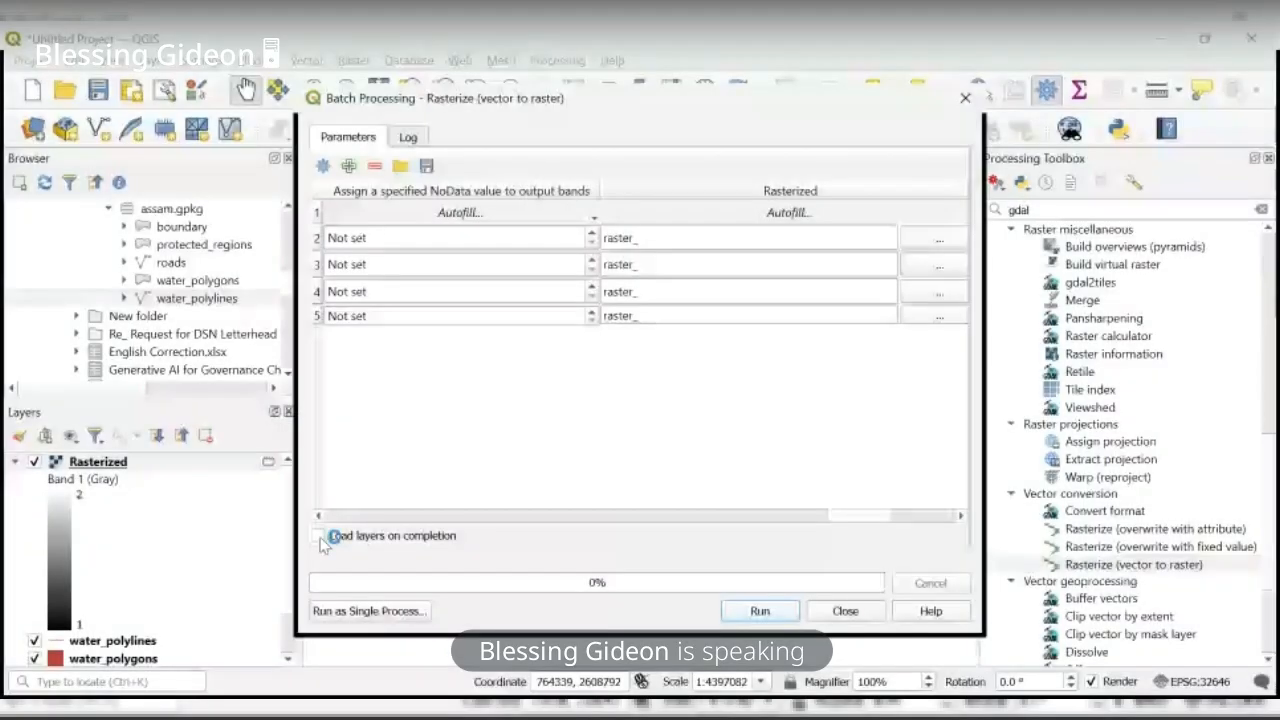
pyautogui.click(318, 536)
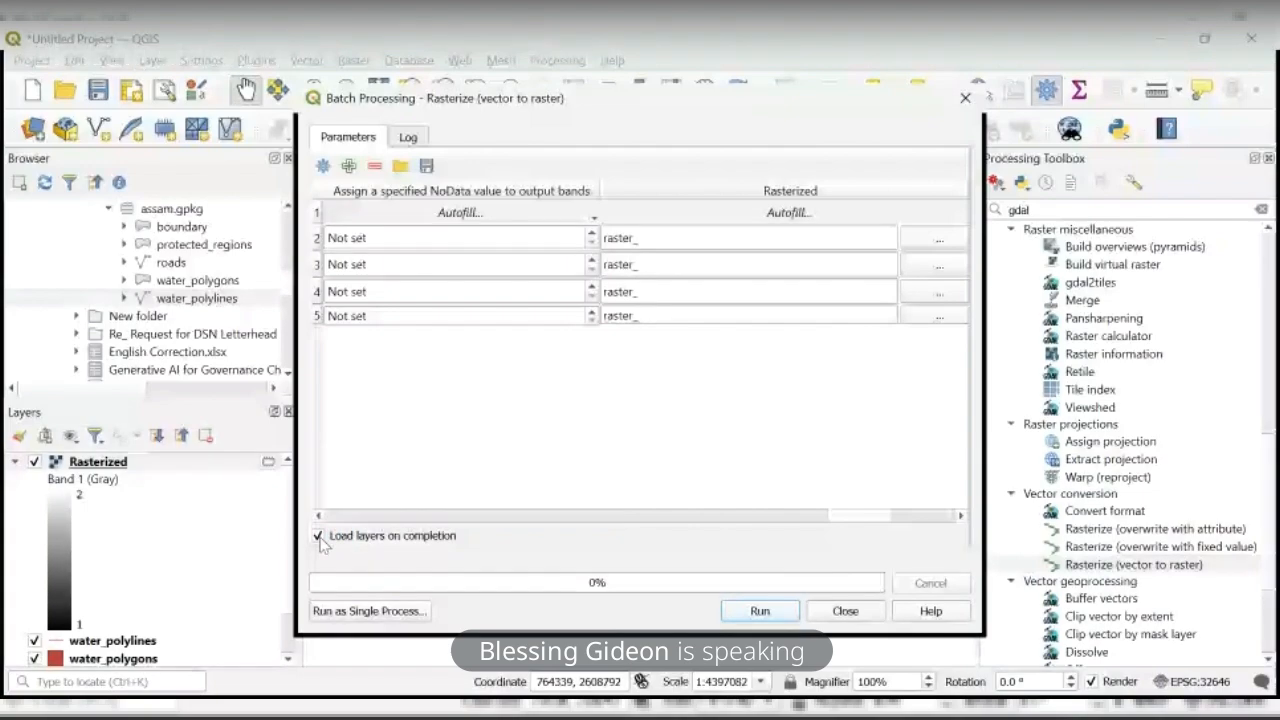
pyautogui.click(758, 612)
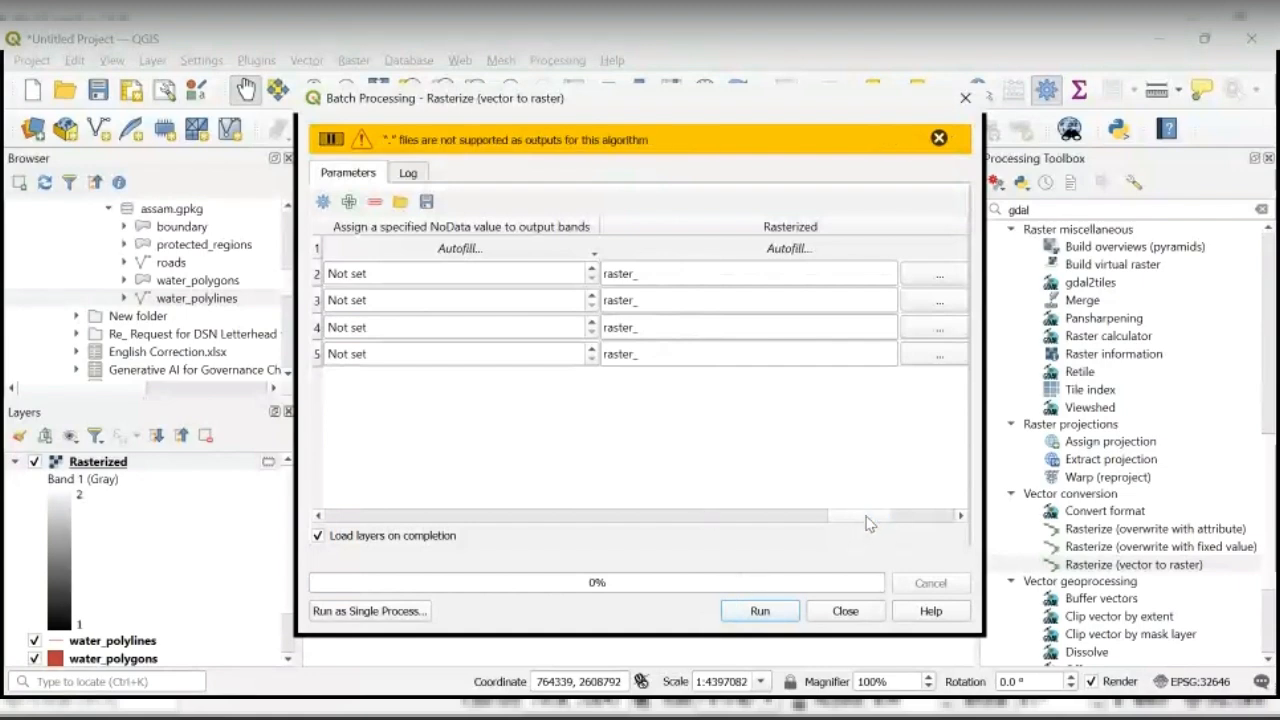
# - Fill Georeferenced units down as the output raster size unit for all rows and try running the batch again
pyautogui.moveTo(868, 520); pyautogui.dragTo(537, 494)
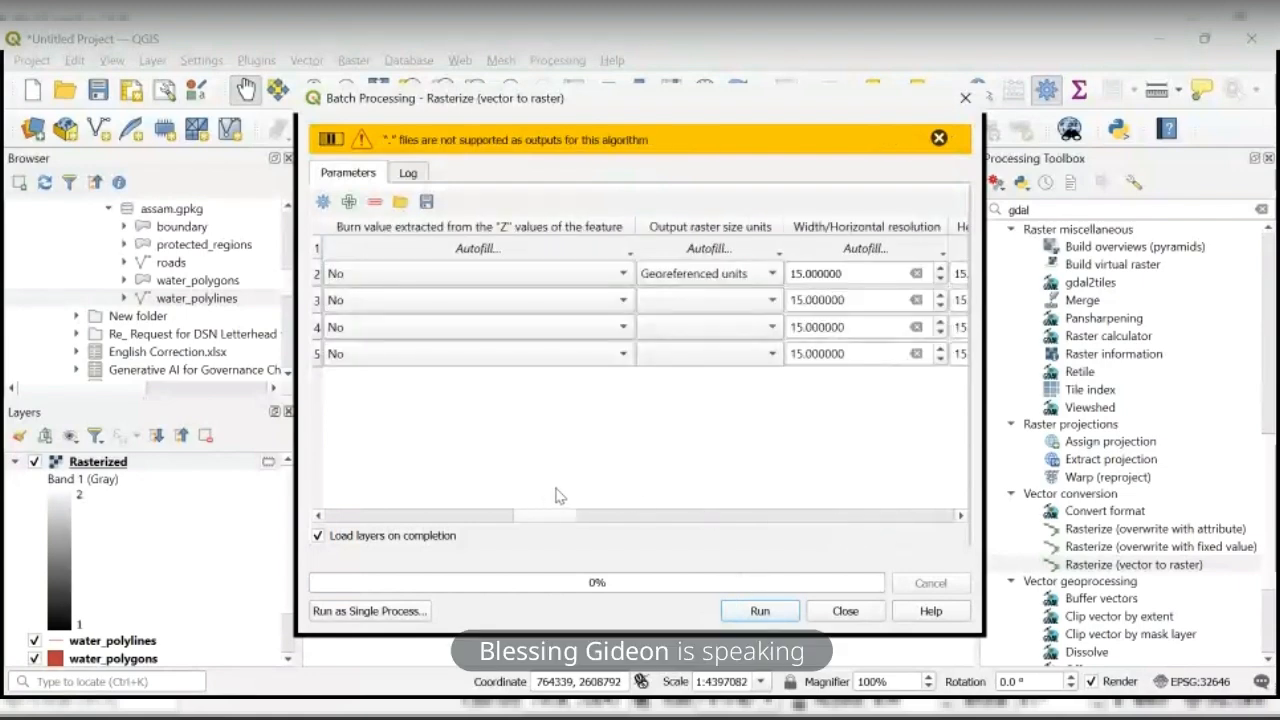
pyautogui.click(707, 248)
pyautogui.click(740, 268)
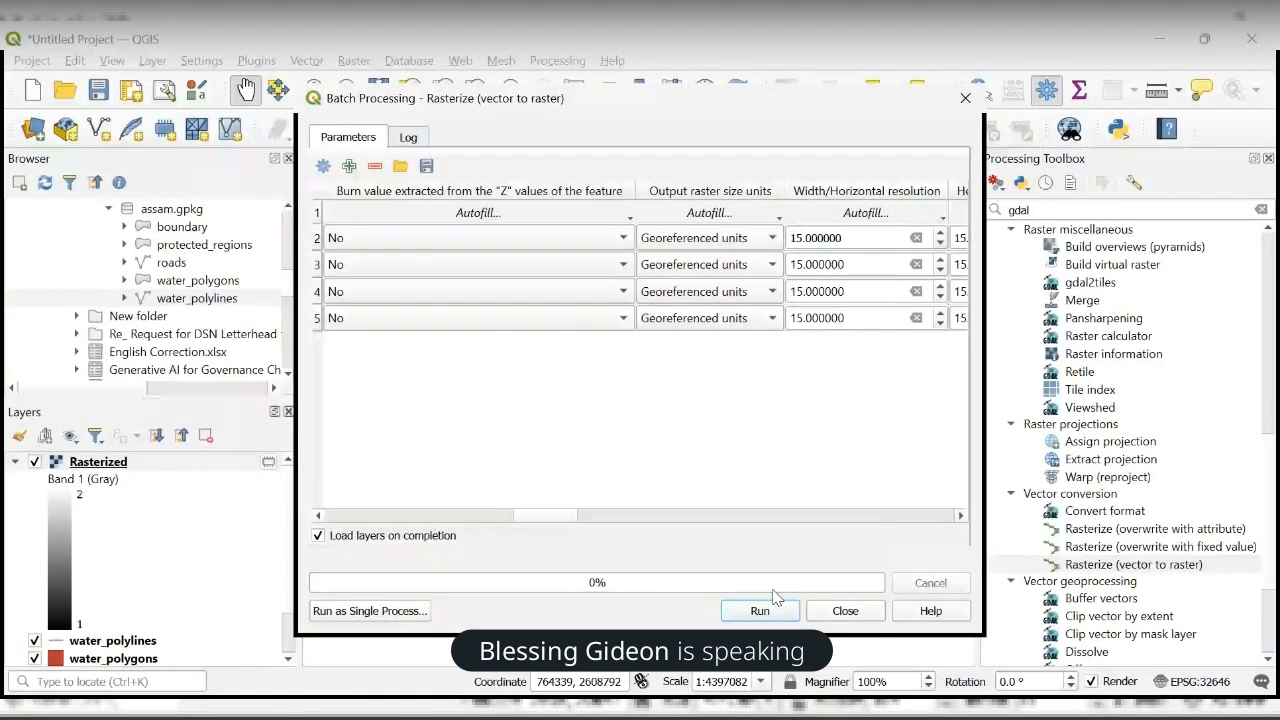
pyautogui.click(758, 611)
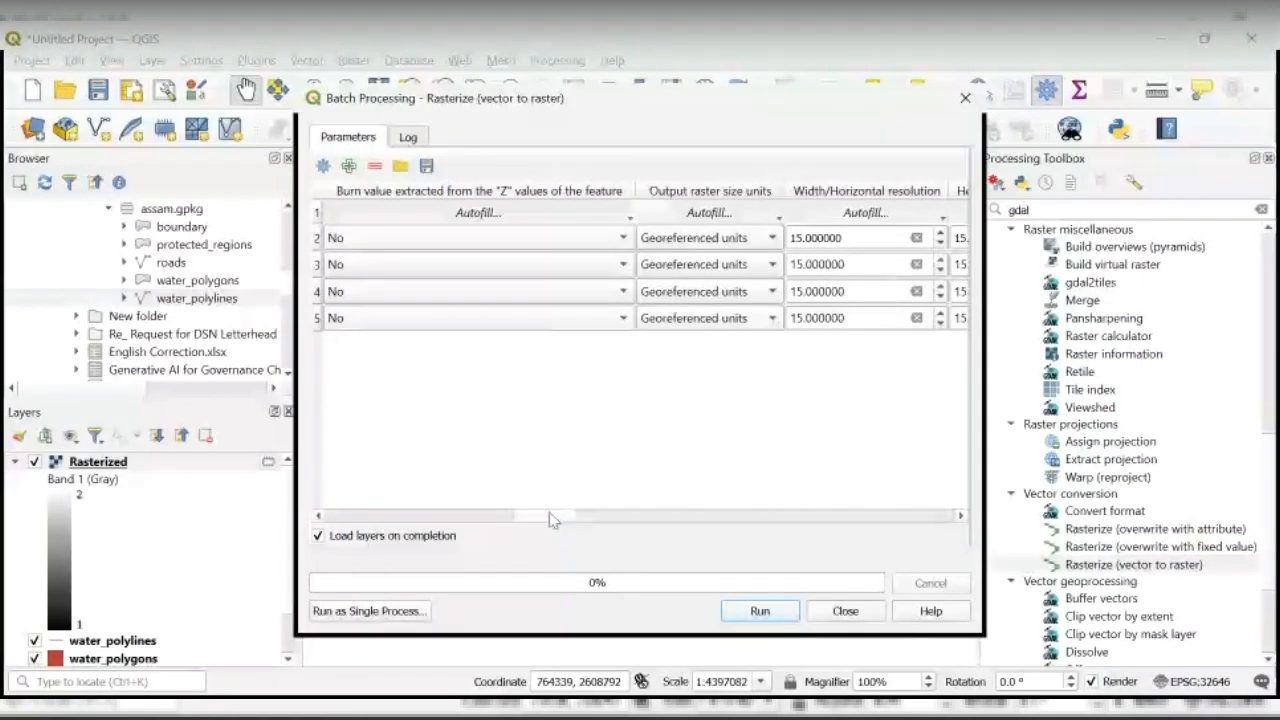
# - Set the outputs to TIF files in Documents named raster_ plus each input layer's name, and run the batch rasterization
pyautogui.moveTo(549, 514); pyautogui.dragTo(538, 527)
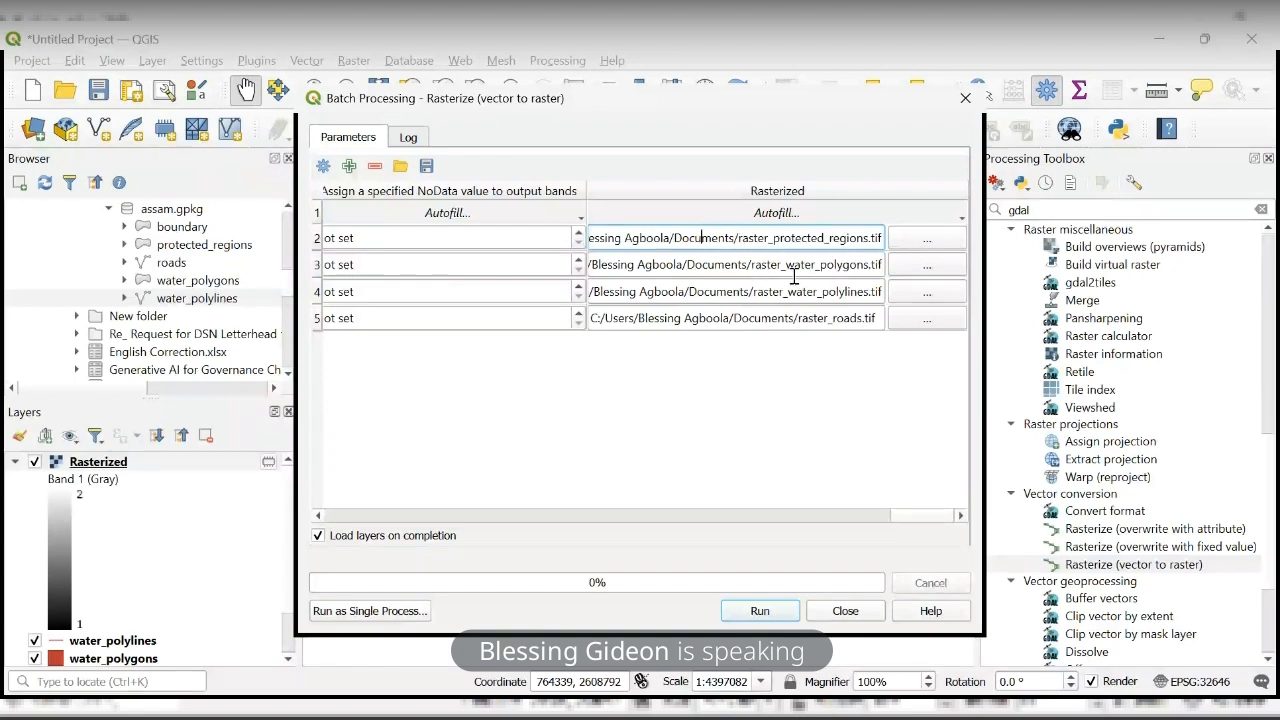
pyautogui.click(925, 242)
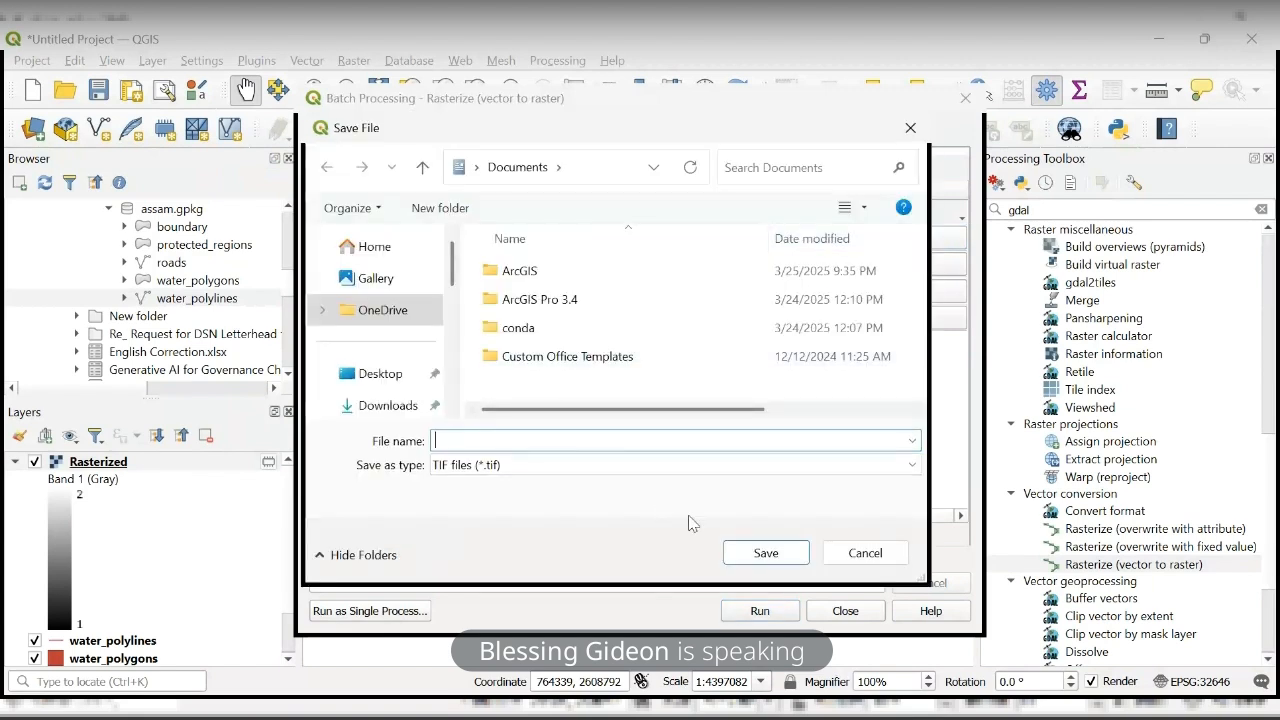
pyautogui.click(848, 555)
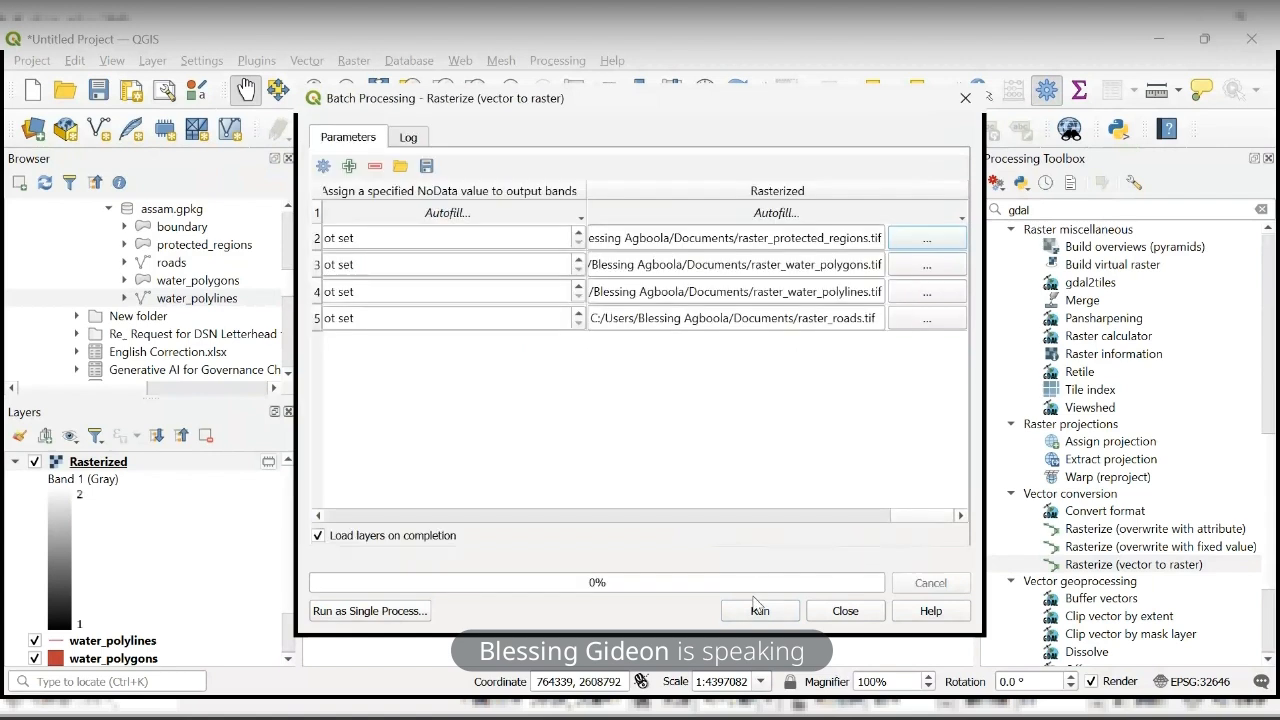
pyautogui.click(759, 611)
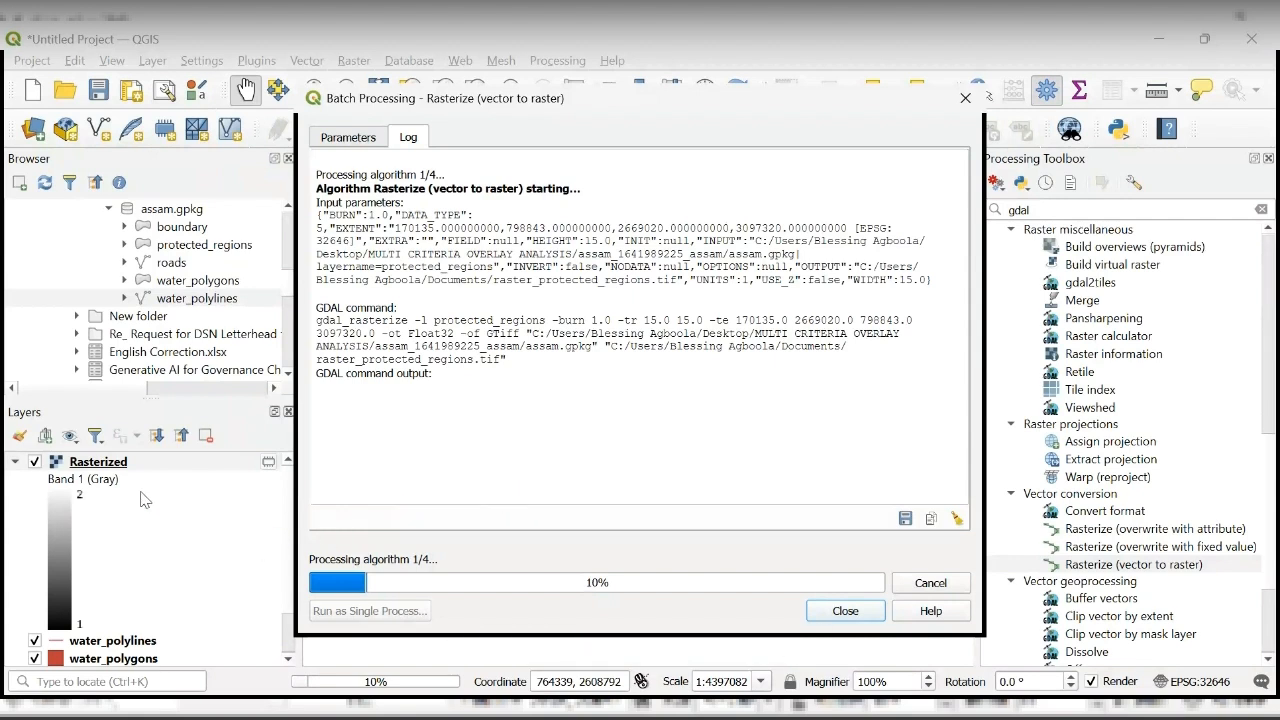
# - Remove the raster_protected_regions layer from the project while the batch rasterization is running
pyautogui.click(241, 558)
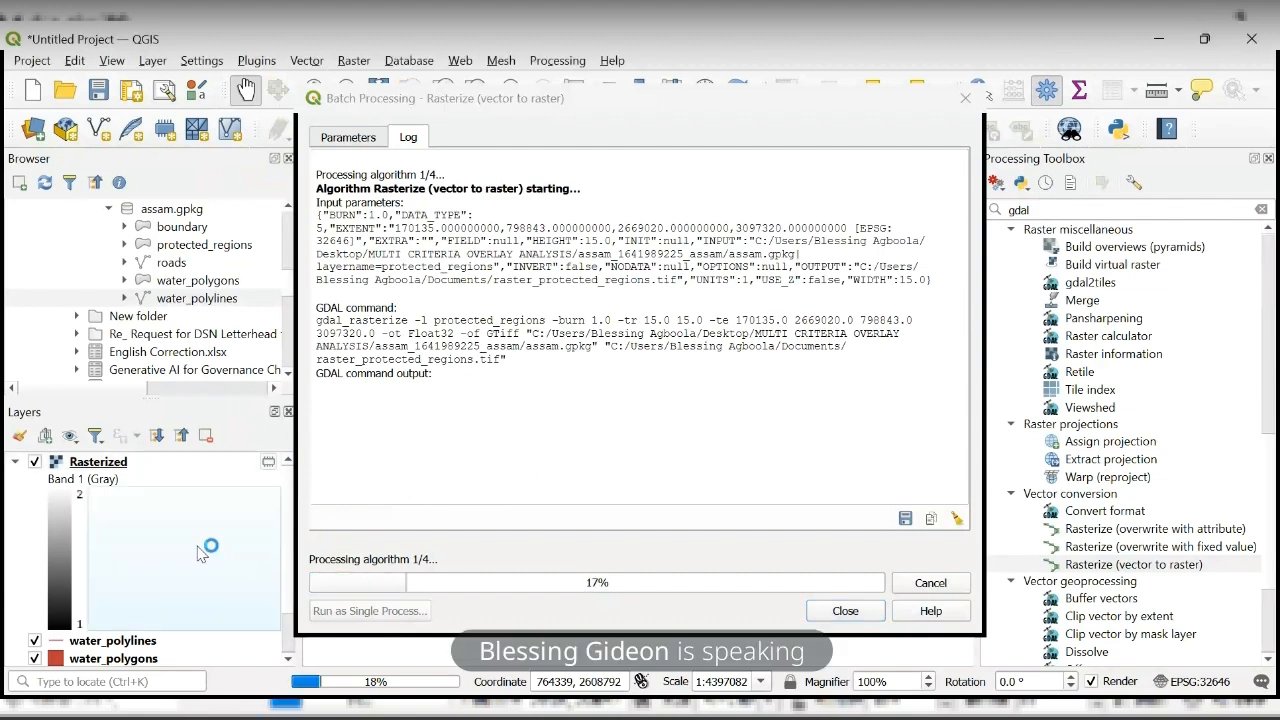
pyautogui.click(98, 464)
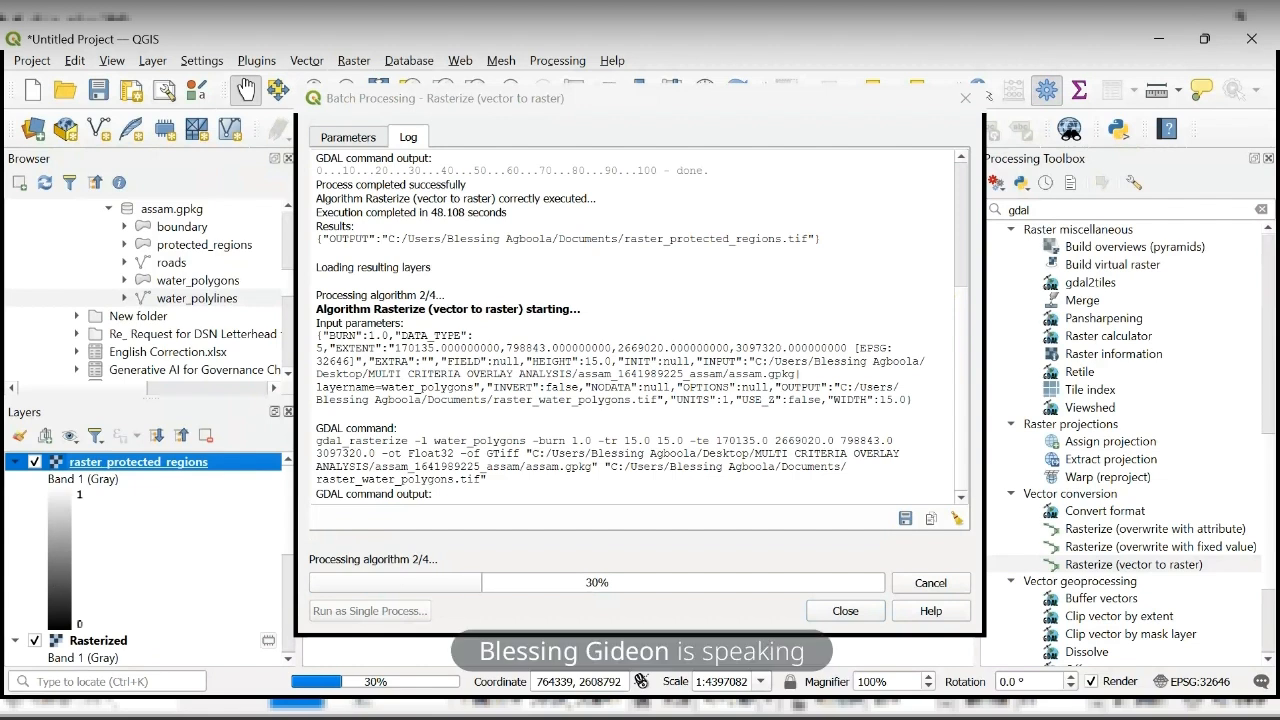
pyautogui.hotkey('ctrl', 'd')
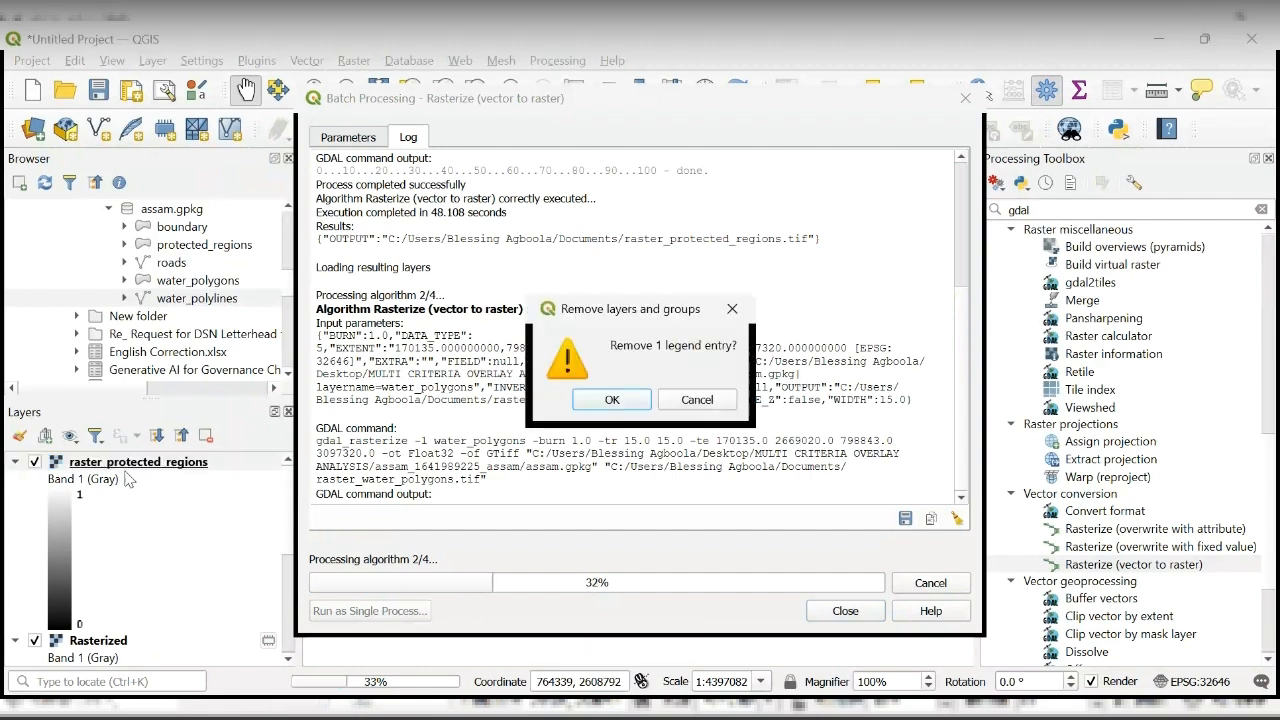
pyautogui.click(598, 400)
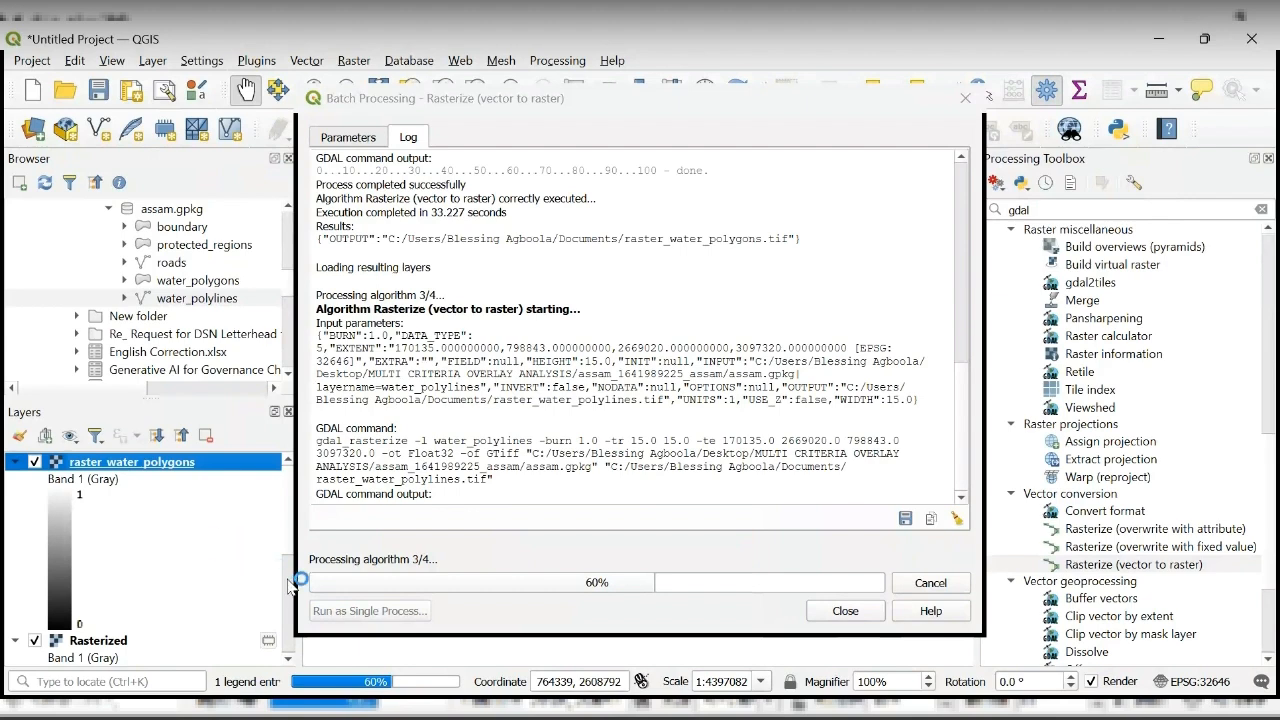
pyautogui.scroll(-5, 290, 582)
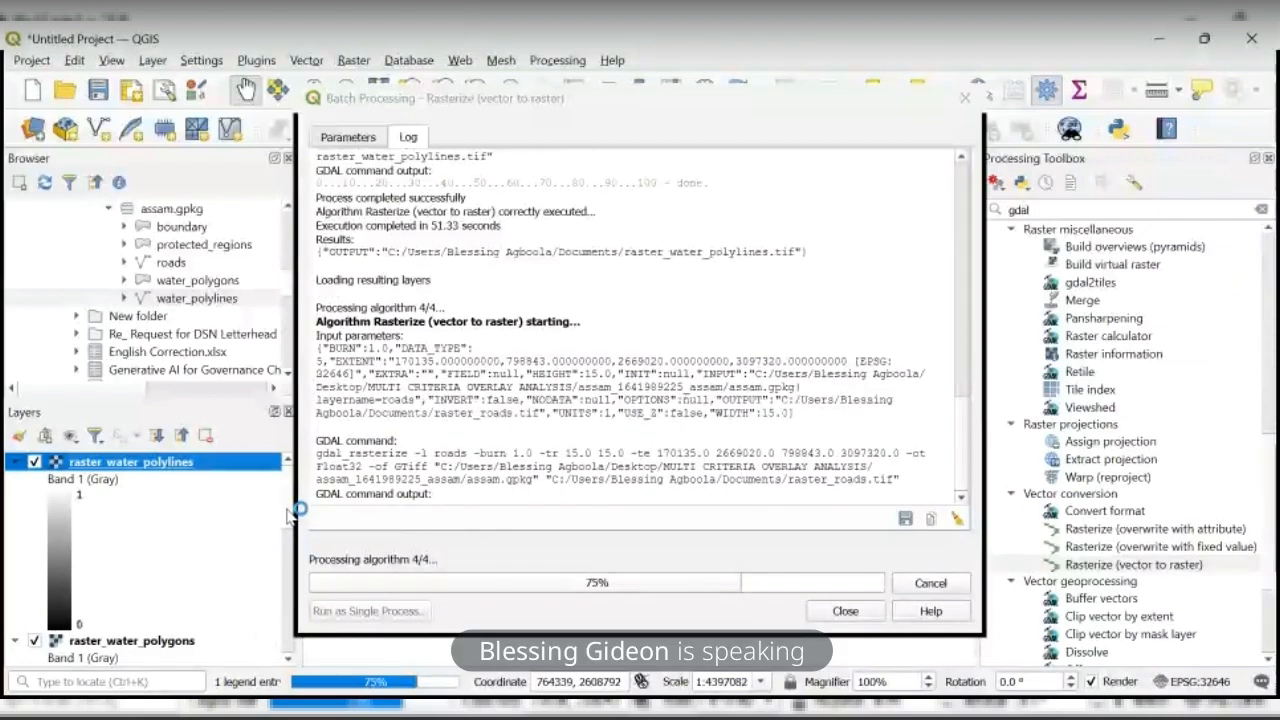
pyautogui.moveTo(287, 510); pyautogui.dragTo(288, 480)
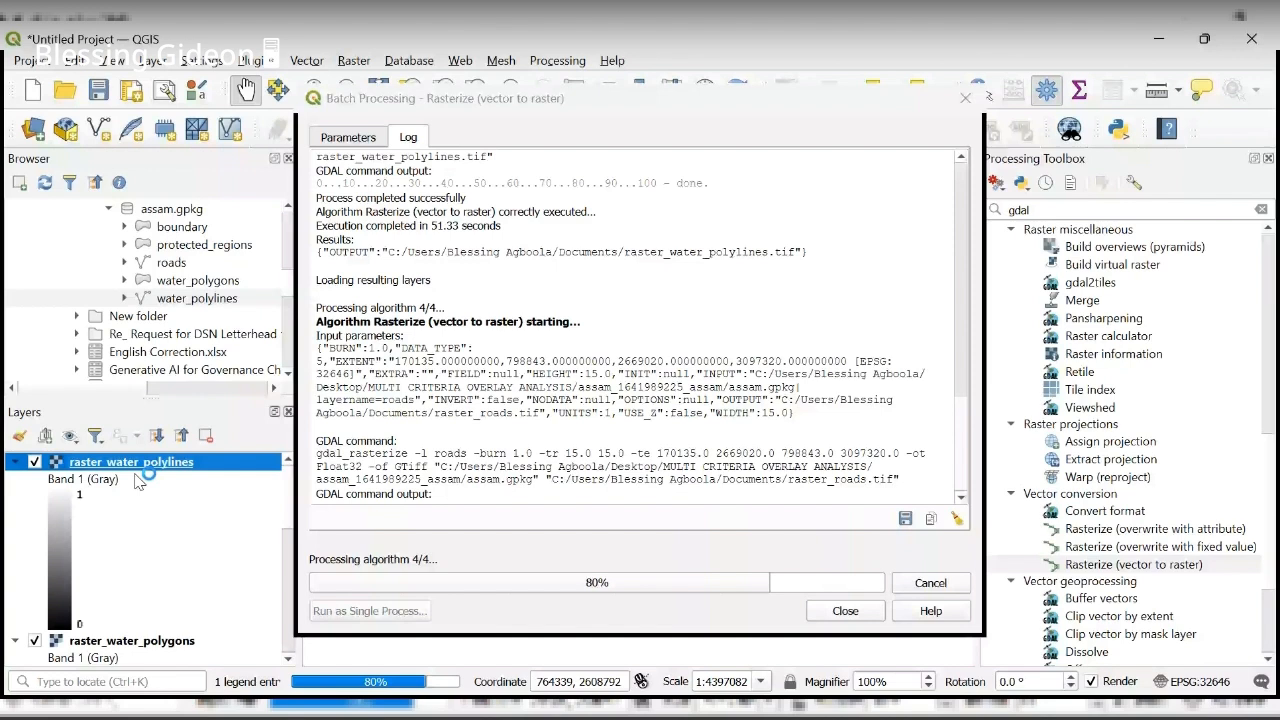
pyautogui.scroll(-3, 286, 560)
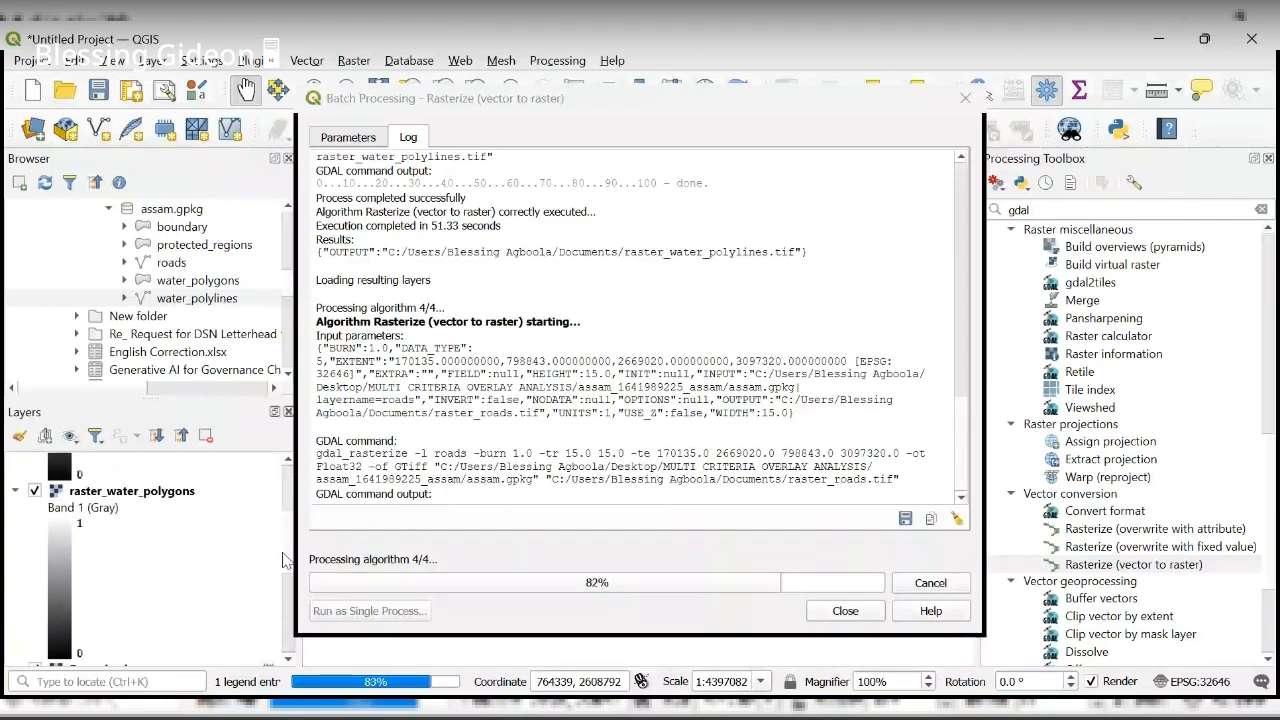
pyautogui.scroll(-5, 283, 565)
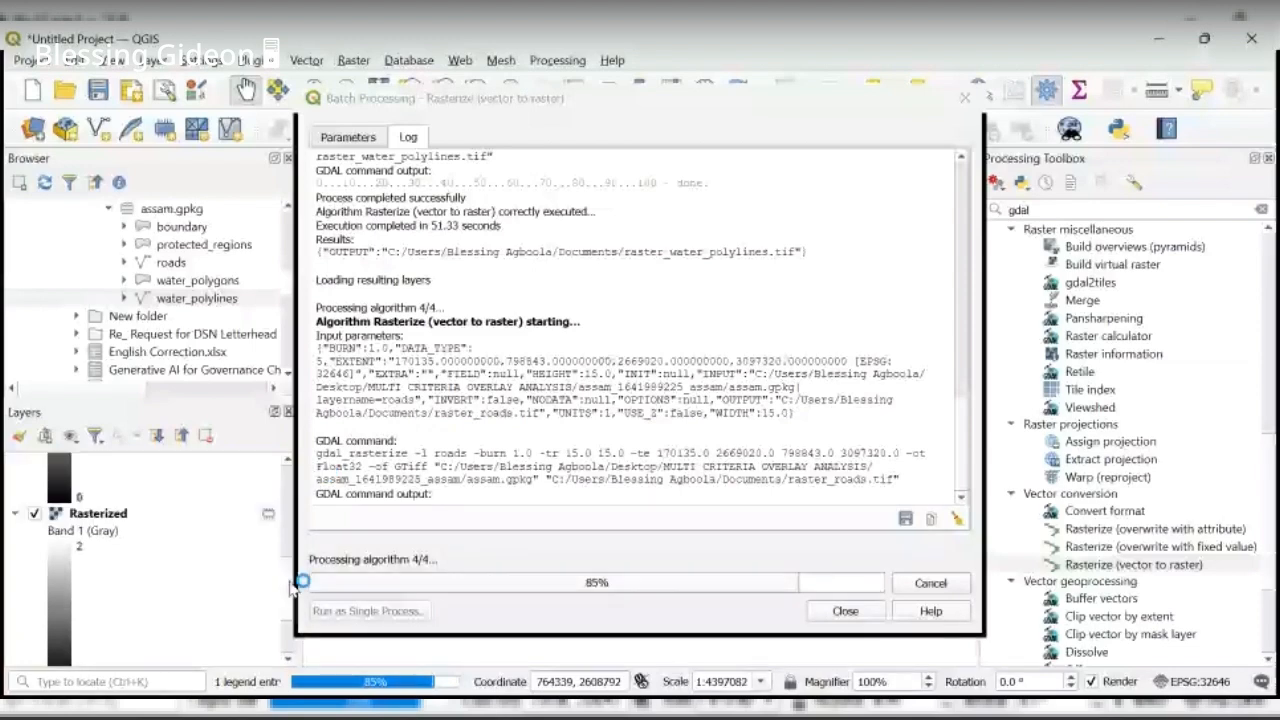
pyautogui.moveTo(290, 588); pyautogui.dragTo(288, 616)
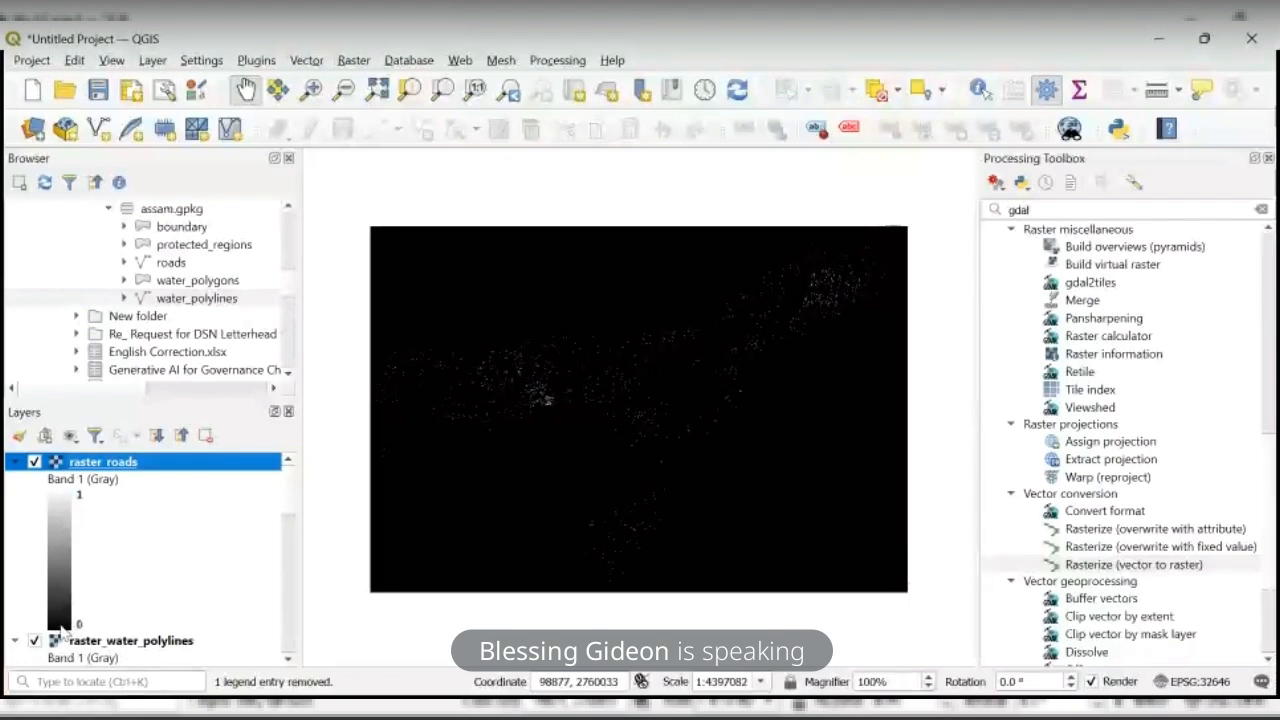
# - Collapse the legends of raster_roads, raster_water_polylines and raster_water_polygons, and remove the Rasterized layer from the project
pyautogui.click(15, 463)
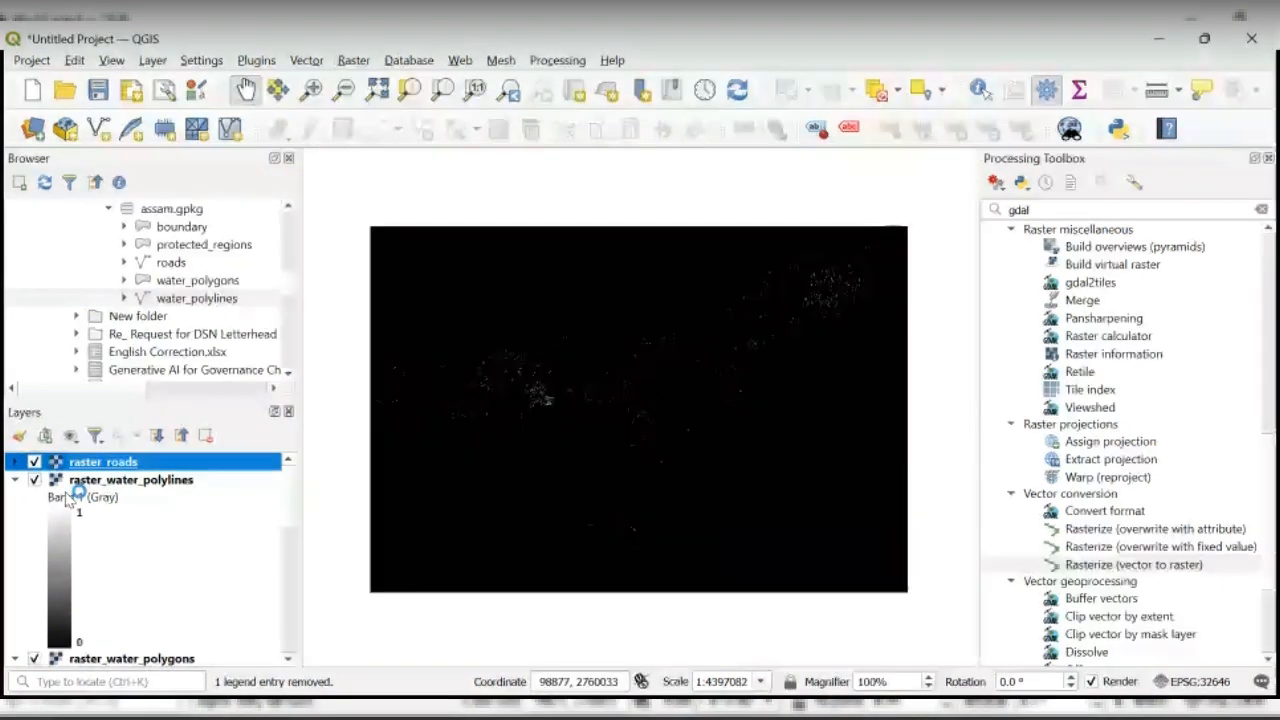
pyautogui.click(15, 480)
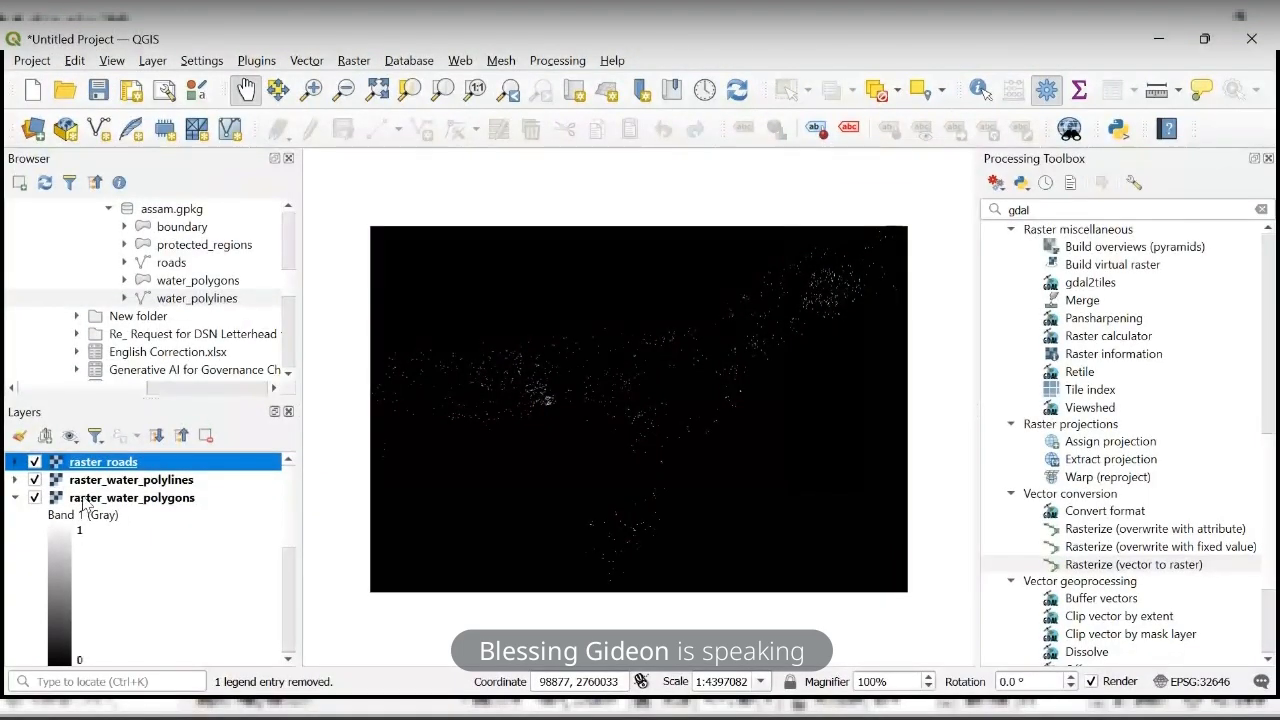
pyautogui.click(15, 498)
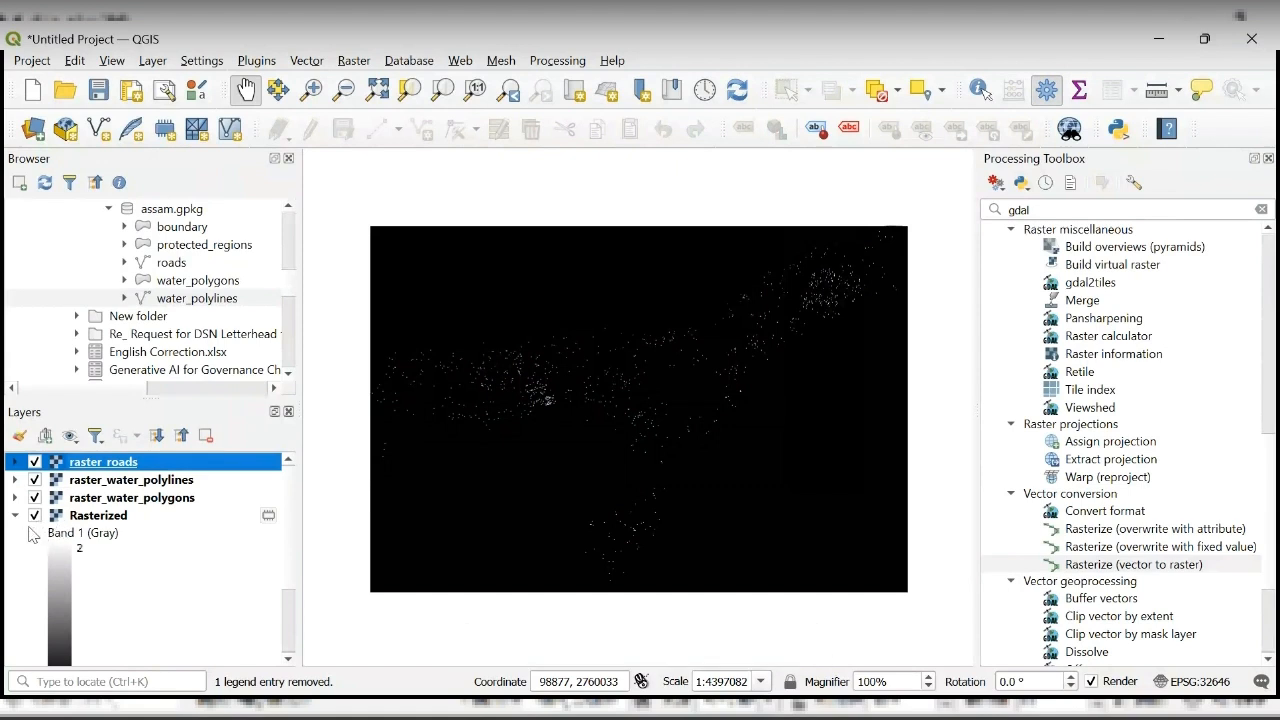
pyautogui.scroll(-2, 289, 631)
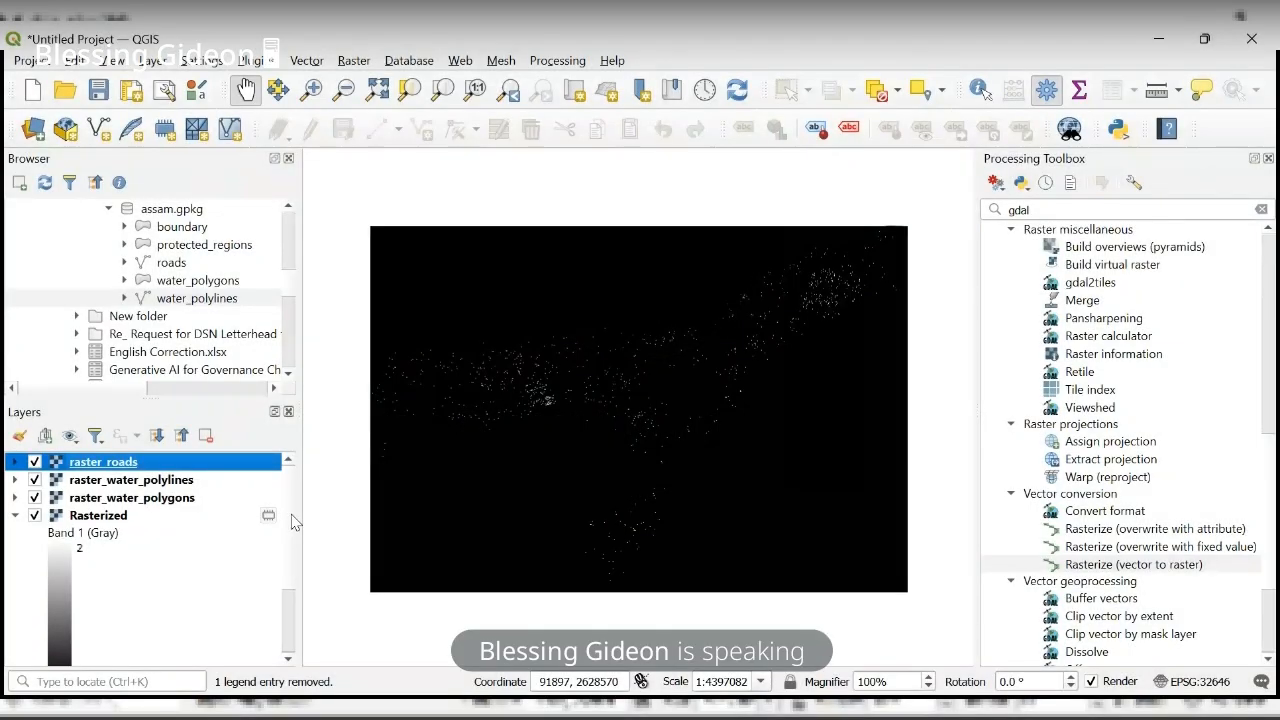
pyautogui.hotkey('ctrl', 'd')
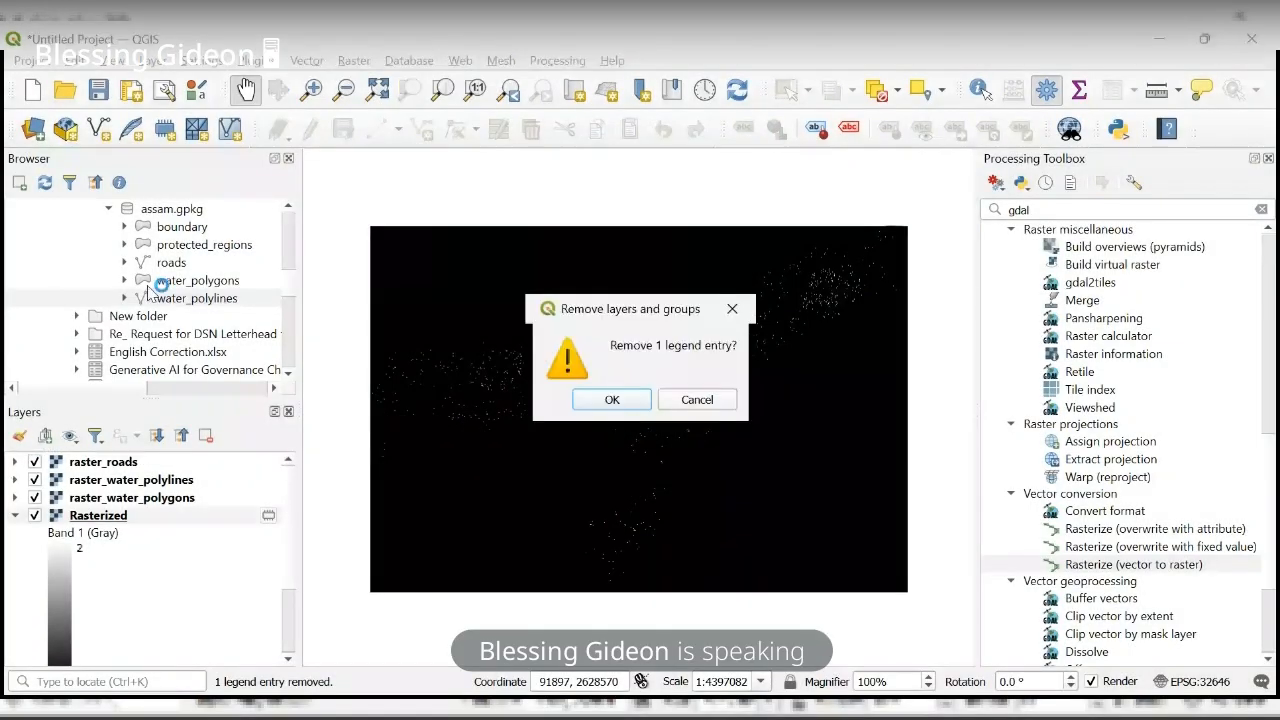
pyautogui.click(608, 395)
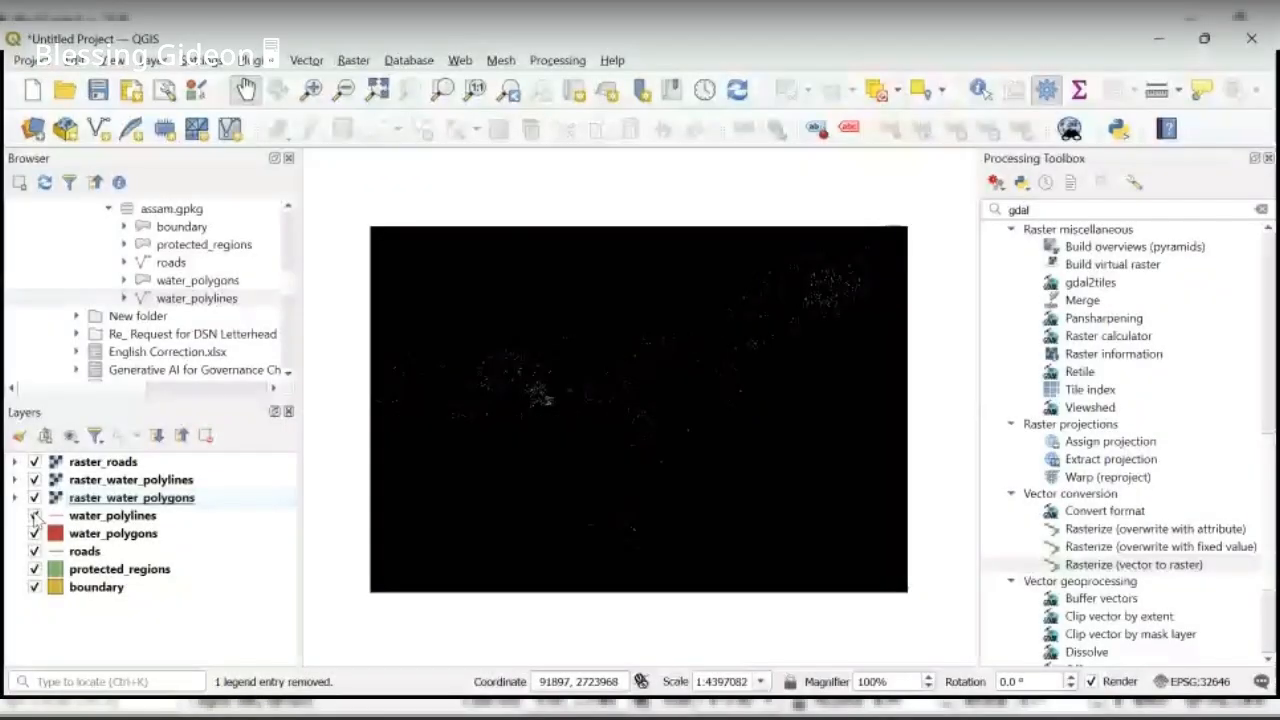
# - Hide the water_polylines, water_polygons, roads, protected_regions and boundary vector layers on the map
pyautogui.click(34, 515)
pyautogui.click(34, 533)
pyautogui.click(34, 551)
pyautogui.click(34, 569)
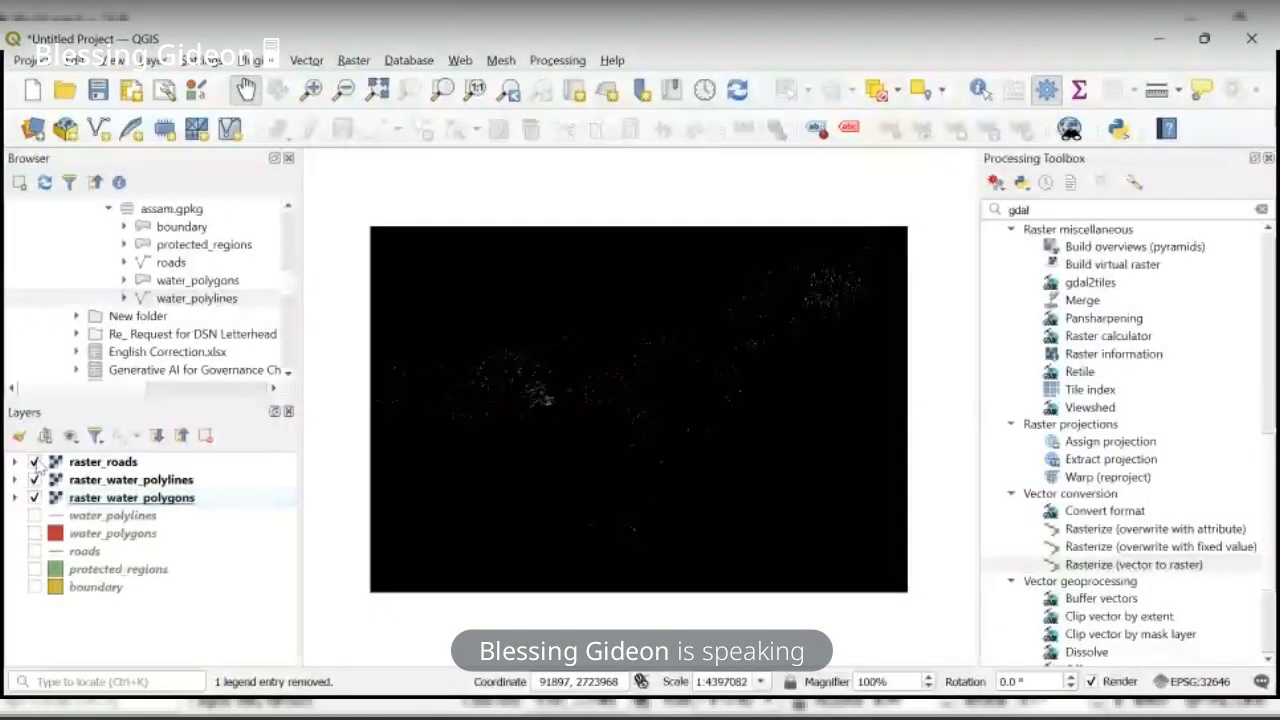
# - Hide raster_roads and toggle the visibility of raster_water_polylines and raster_water_polygons to compare them, leaving both water rasters shown
pyautogui.click(34, 462)
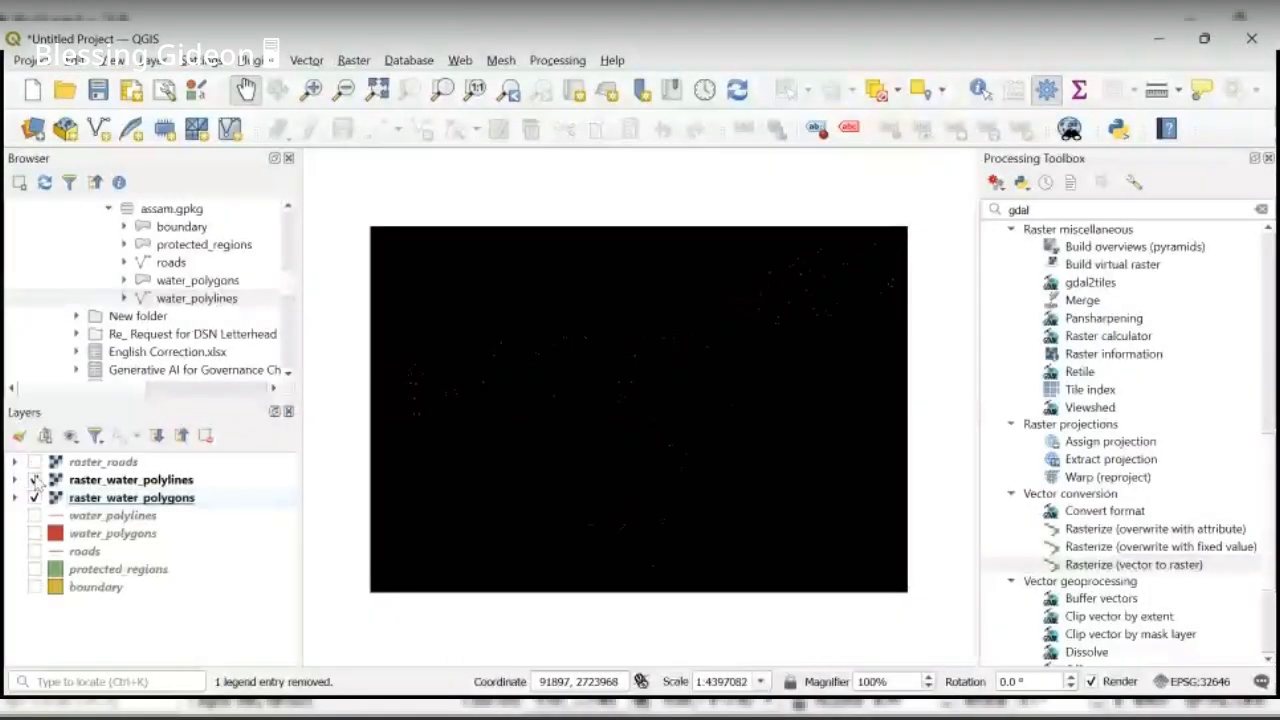
pyautogui.click(34, 480)
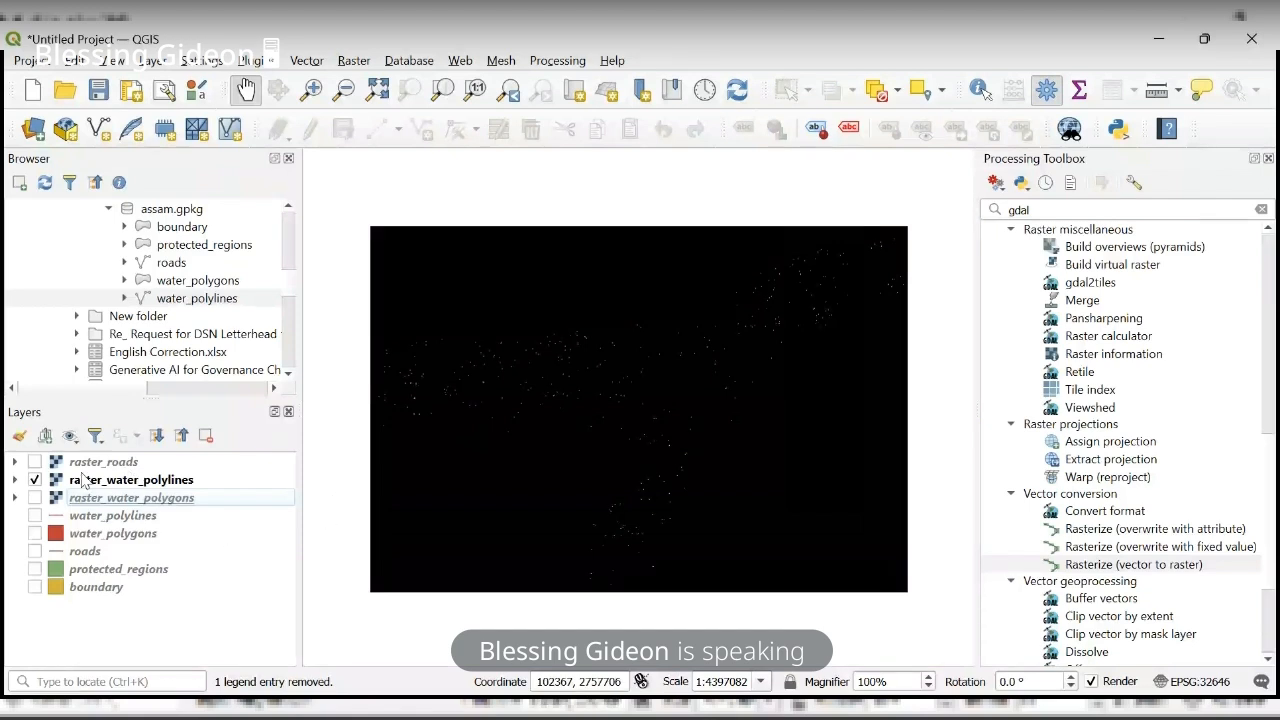
pyautogui.click(37, 497)
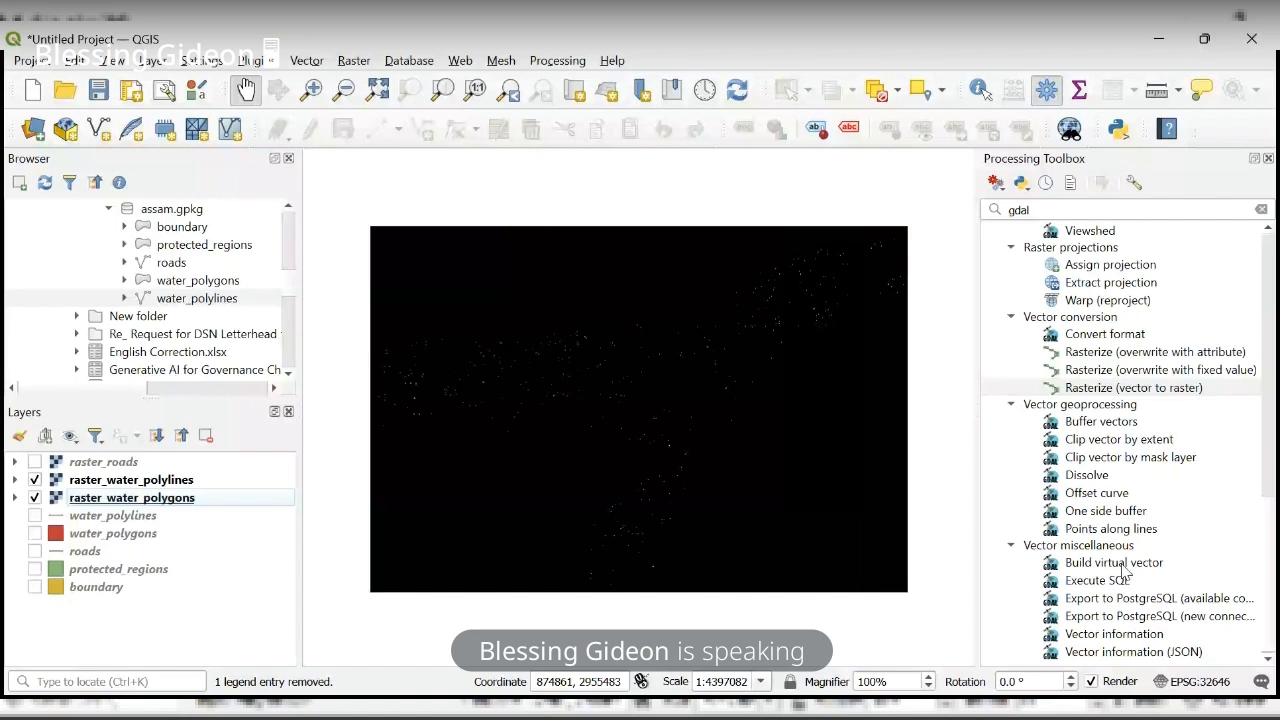
# - Open the layer properties of raster_water_polygons
pyautogui.scroll(4, 1123, 567)
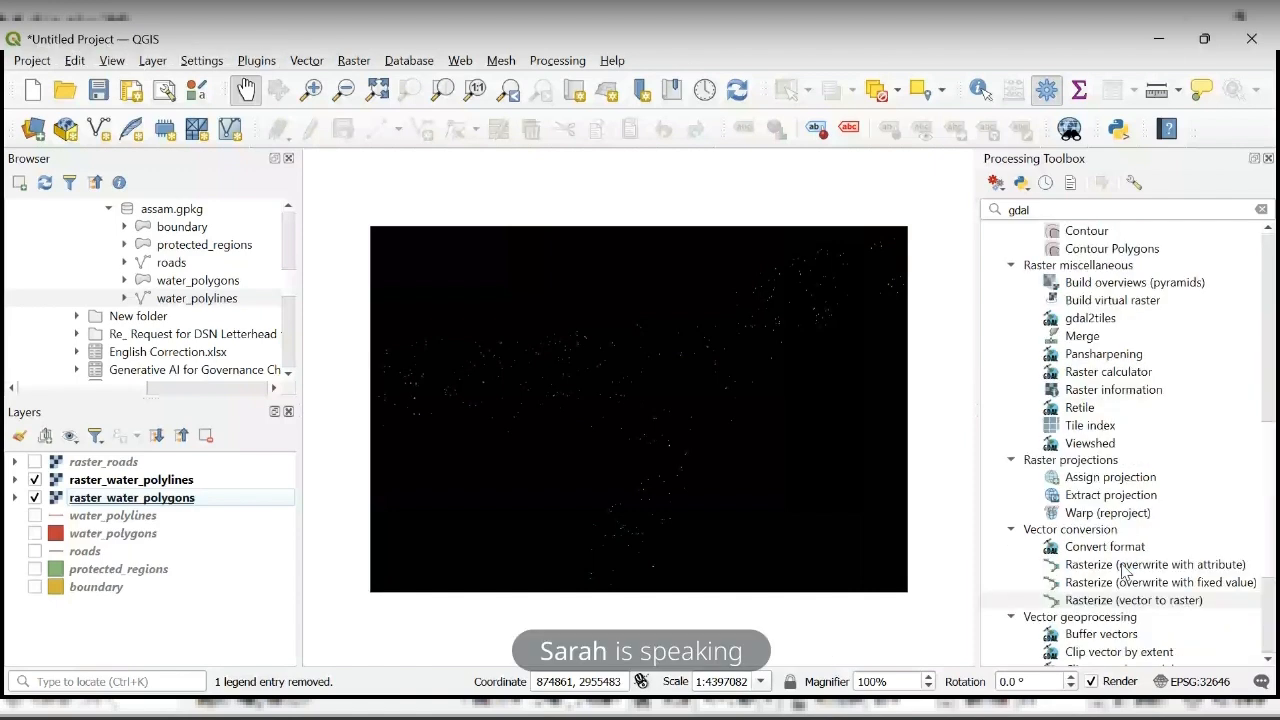
pyautogui.scroll(4, 1123, 567)
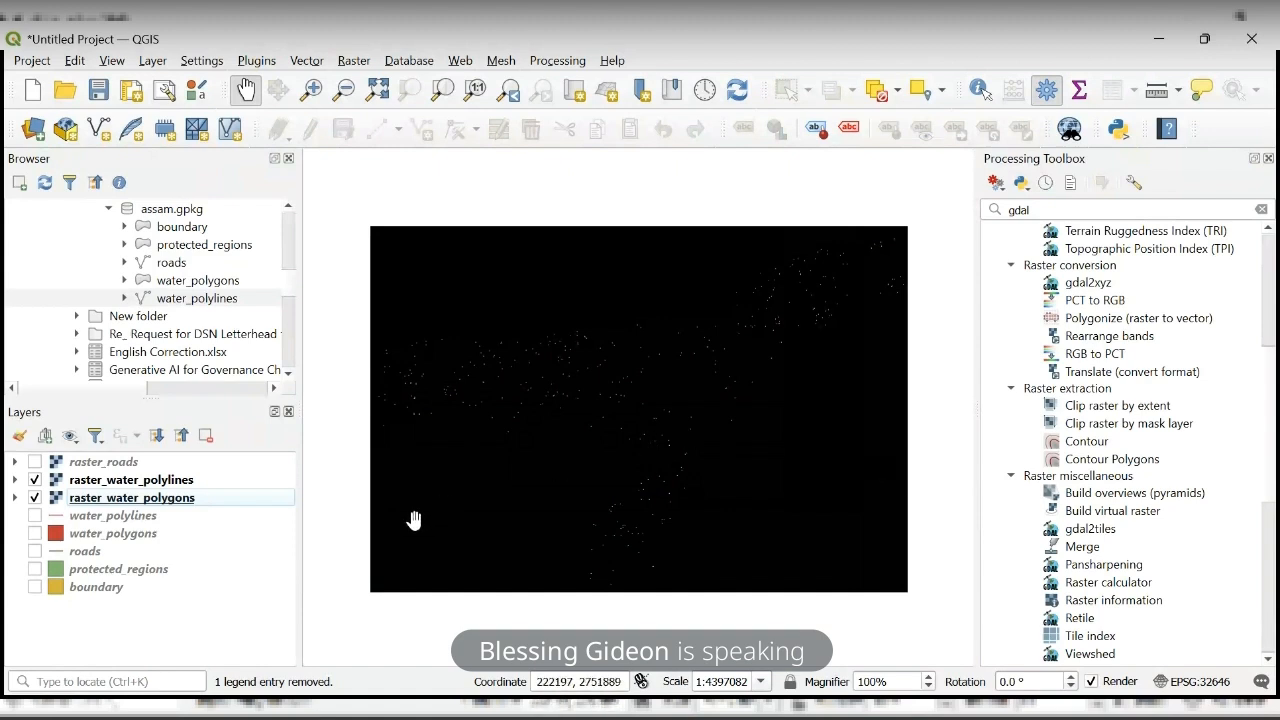
pyautogui.doubleClick(187, 503)
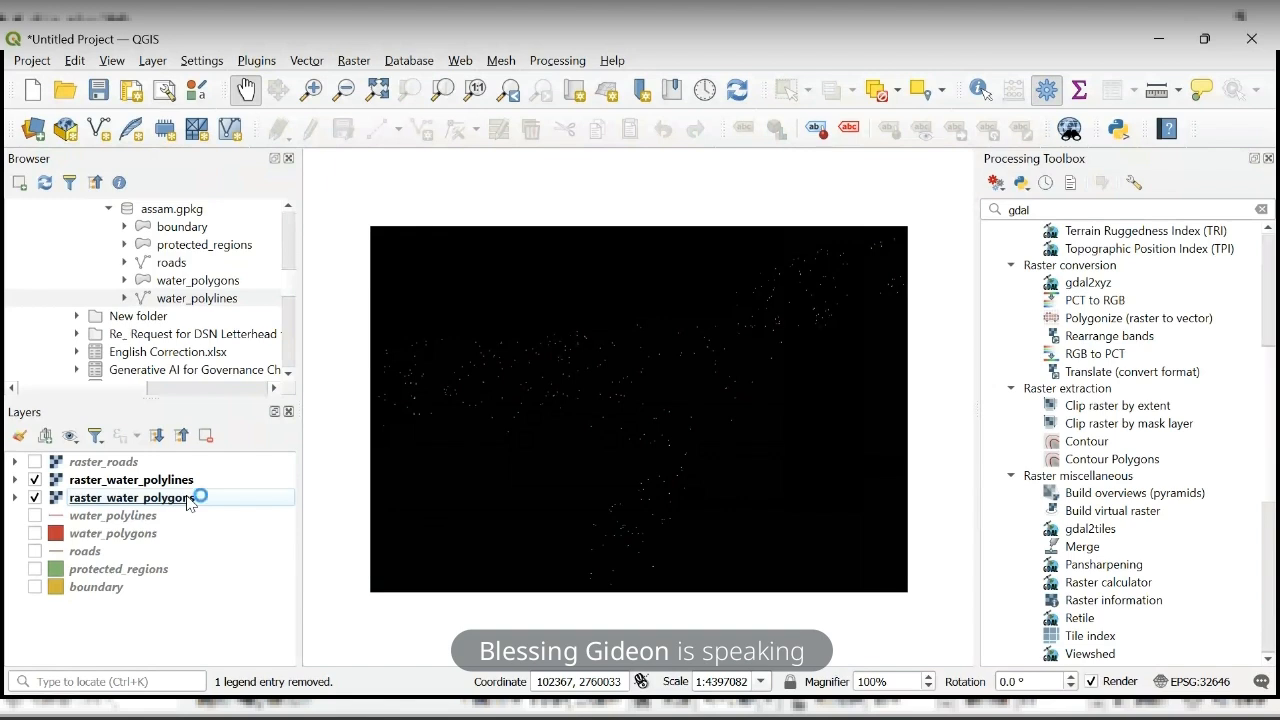